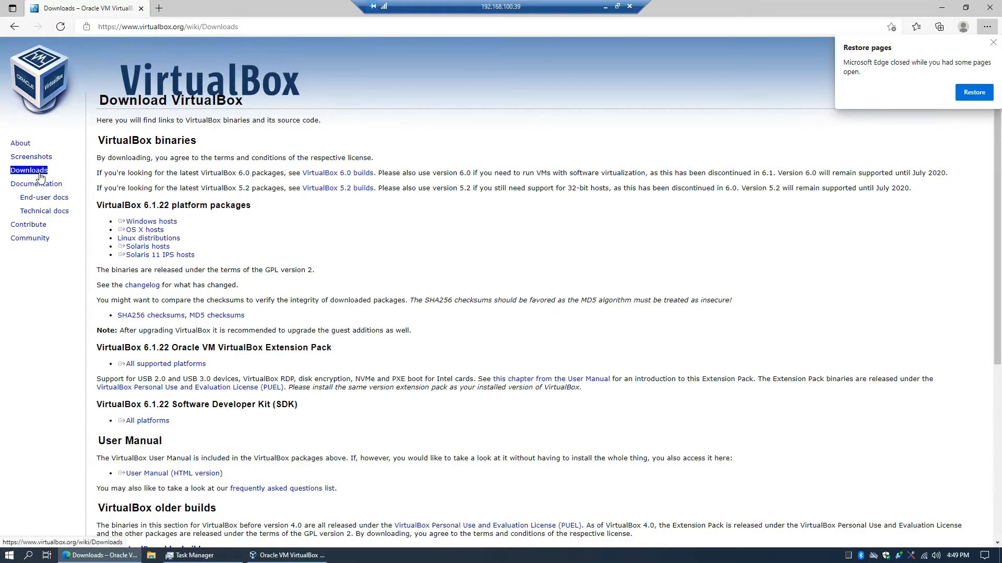
# - Check the VirtualBox 6.1.22 Windows hosts and Extension Pack download links, and switch to VirtualBox Manager and the desktop's disc image
pyautogui.moveTo(117, 221); pyautogui.dragTo(163, 225)
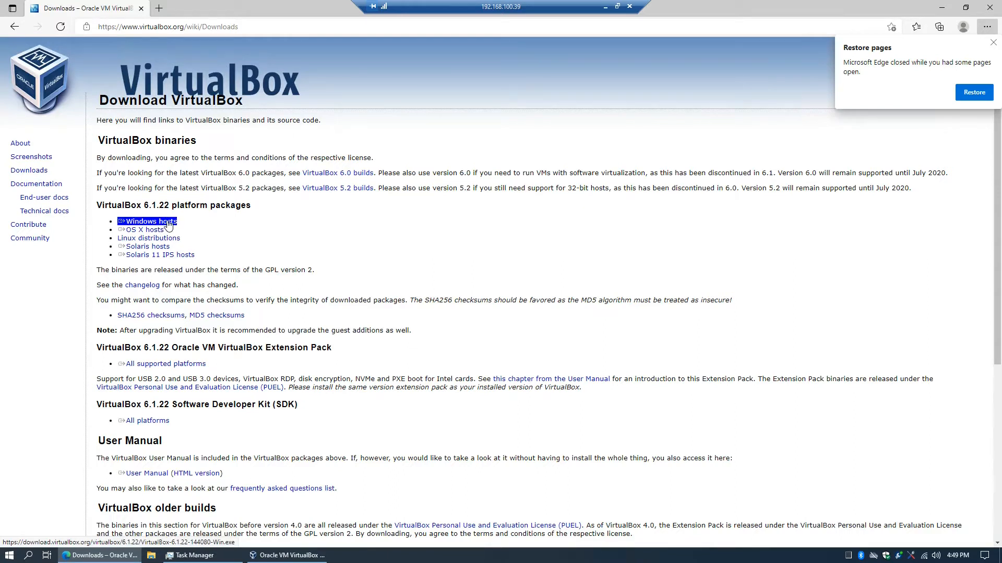
pyautogui.moveTo(168, 224)
pyautogui.mouseDown()
pyautogui.moveTo(175, 258)
pyautogui.moveTo(170, 228)
pyautogui.mouseUp()
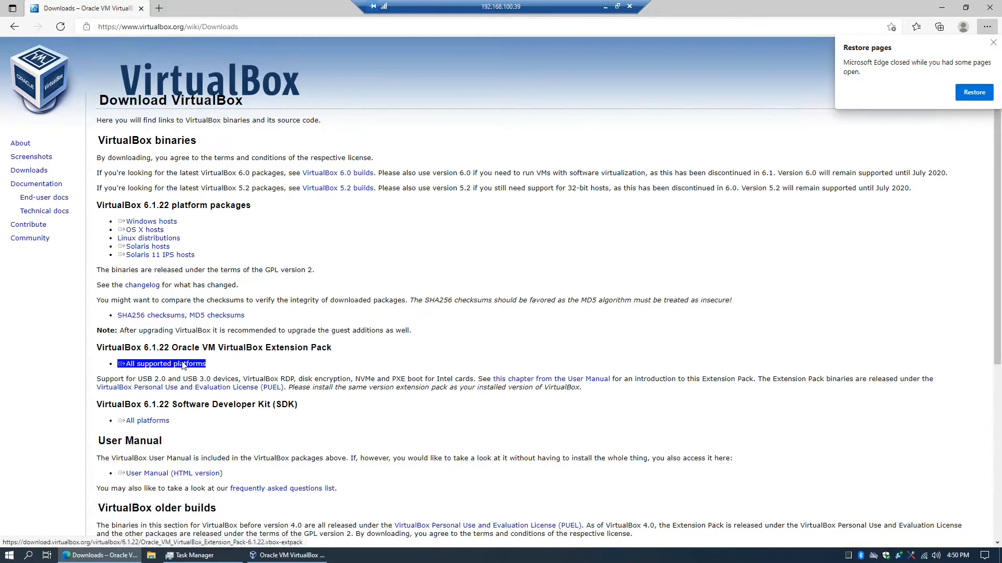
pyautogui.click(942, 8)
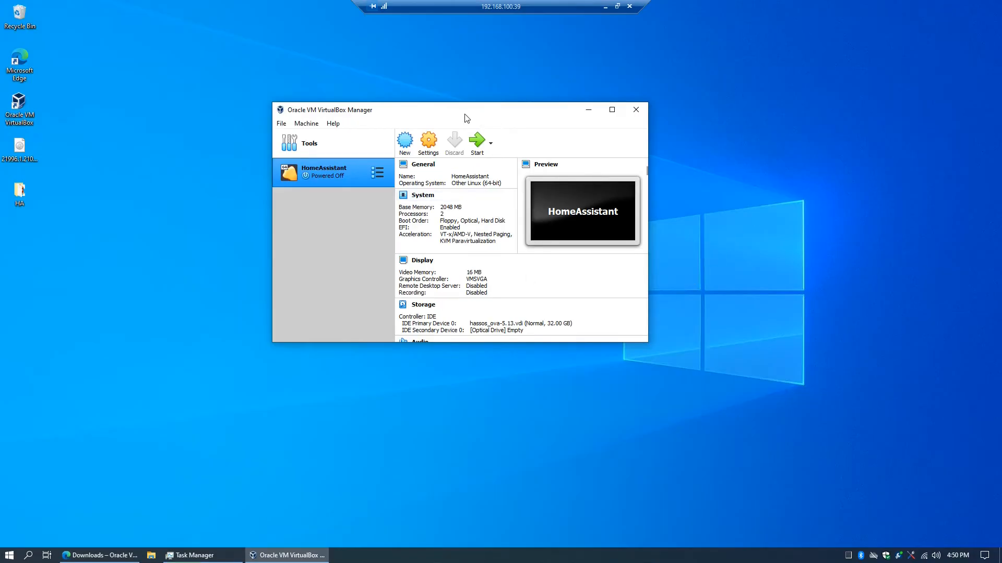
pyautogui.moveTo(465, 116); pyautogui.dragTo(448, 126)
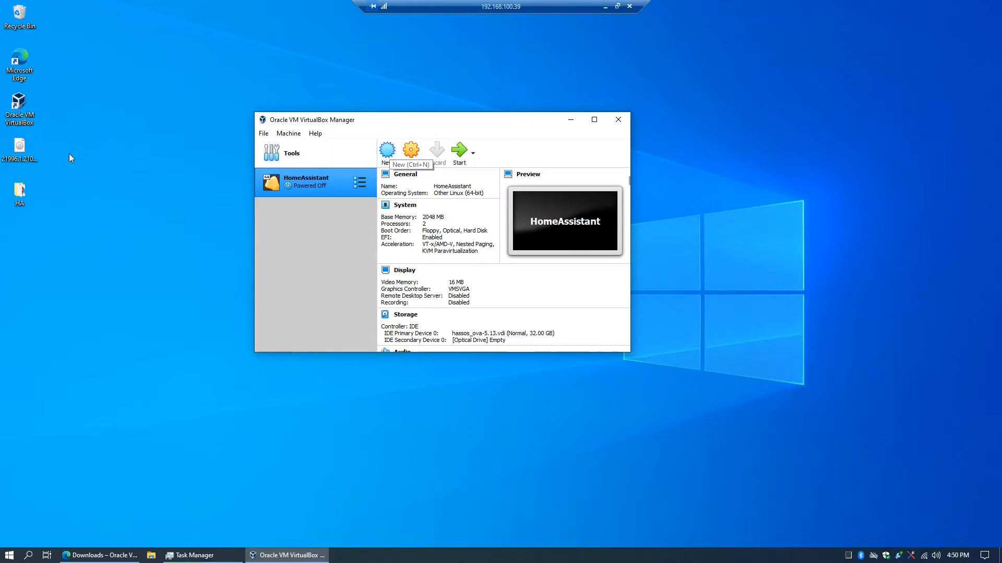
pyautogui.click(20, 151)
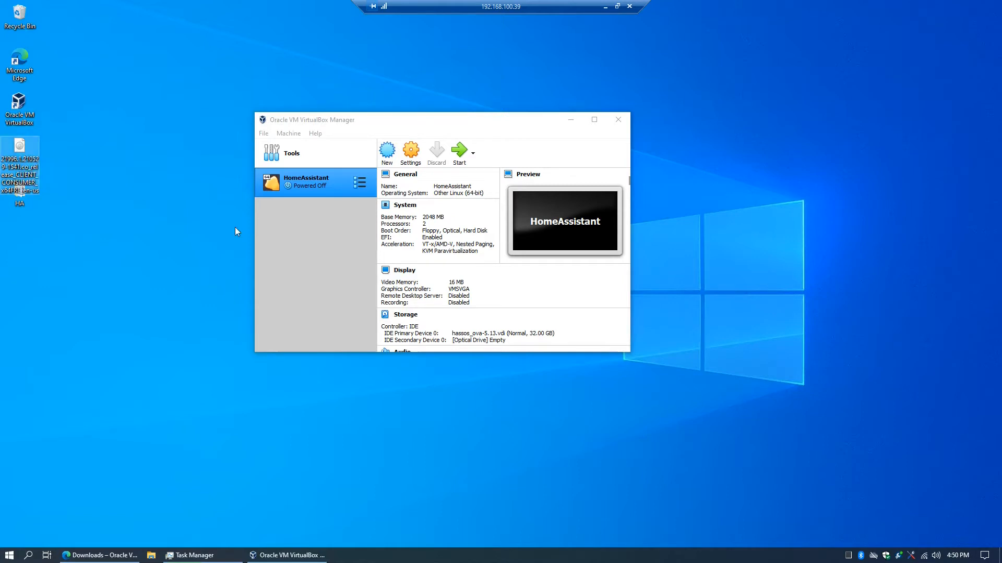
# - Set up a new Microsoft Windows virtual machine named WIN11, with version Windows 10 (64-bit) and 4096 MB of memory
pyautogui.click(391, 156)
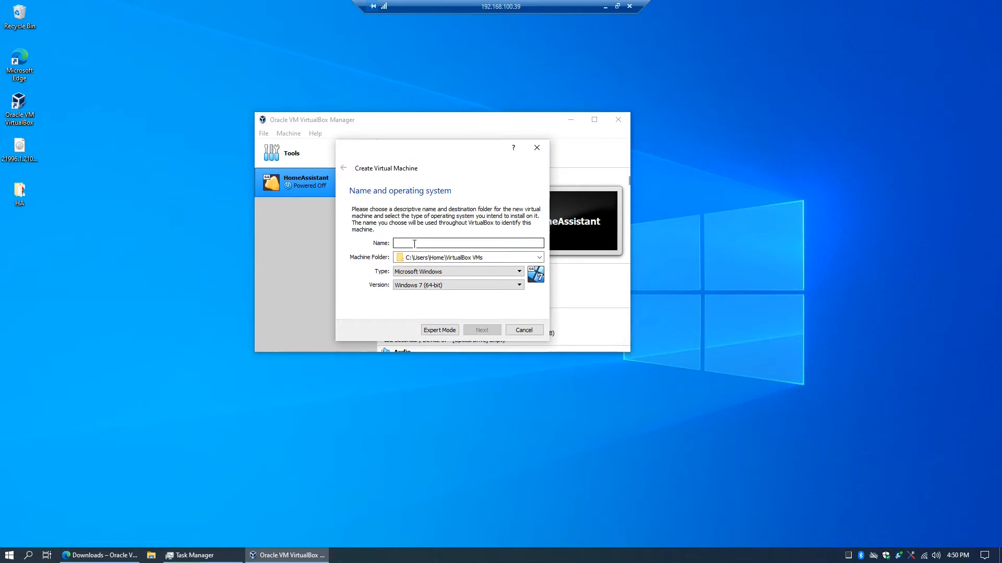
pyautogui.write('WI')
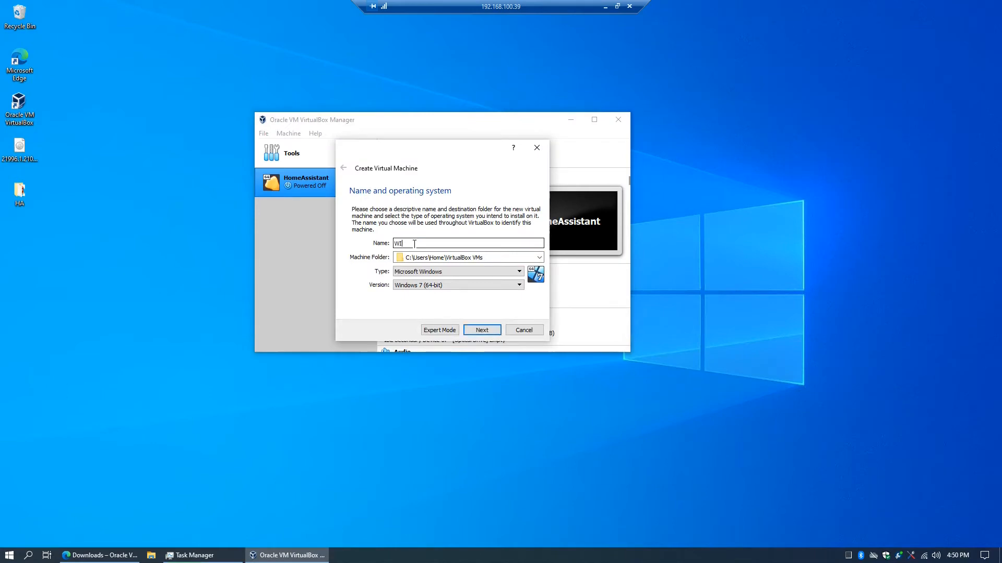
pyautogui.write('N11')
pyautogui.click(518, 285)
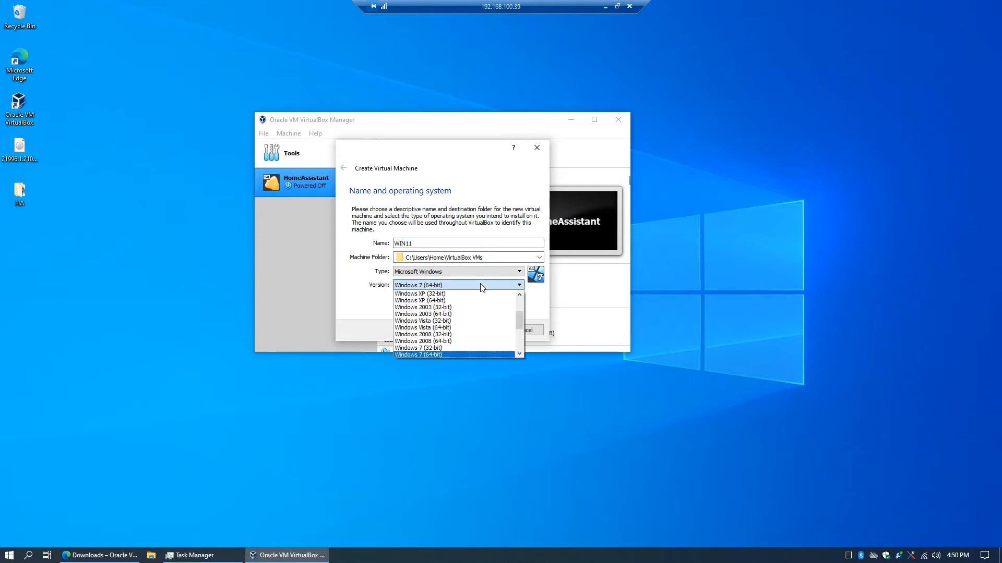
pyautogui.scroll(-4, 476, 334)
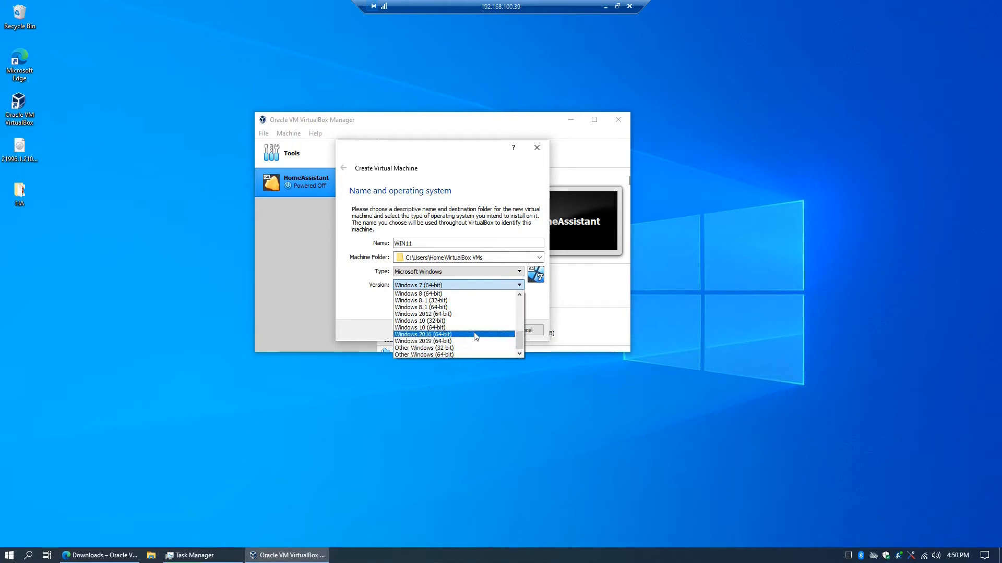
pyautogui.click(476, 327)
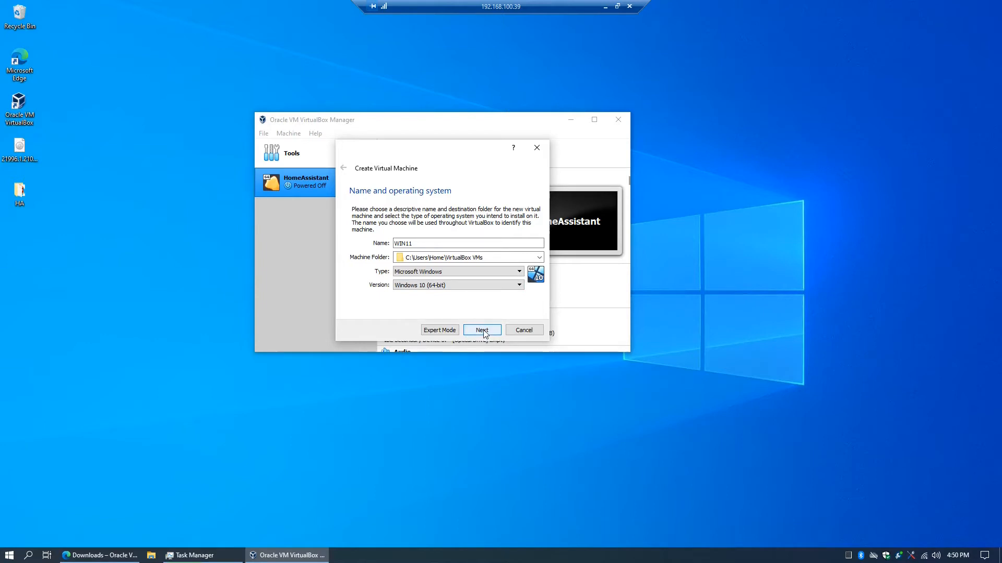
pyautogui.click(482, 330)
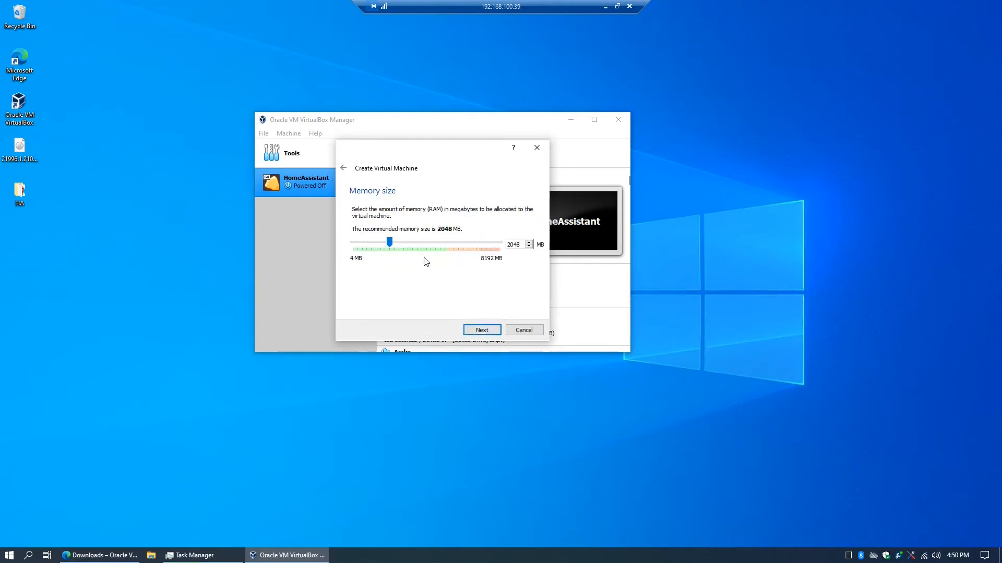
pyautogui.moveTo(390, 243); pyautogui.dragTo(427, 249)
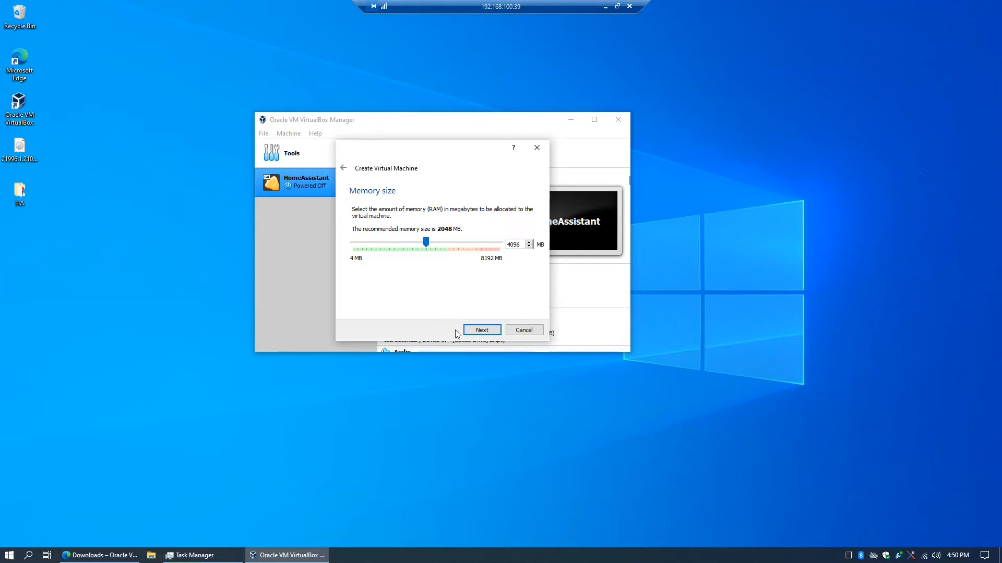
pyautogui.click(483, 331)
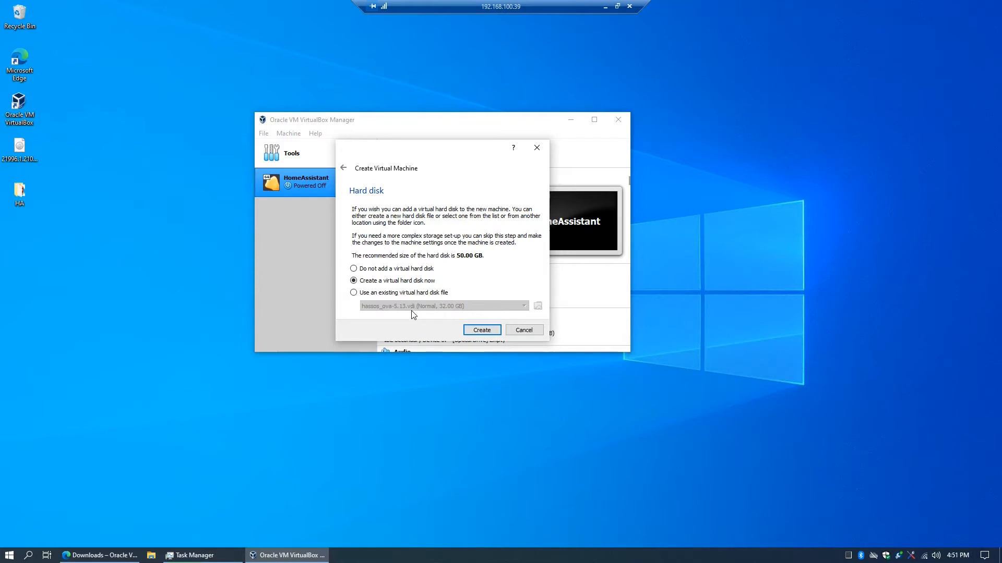
# - Create a new dynamically allocated VDI hard disk of 50.00 GB for the WIN11 machine
pyautogui.click(482, 332)
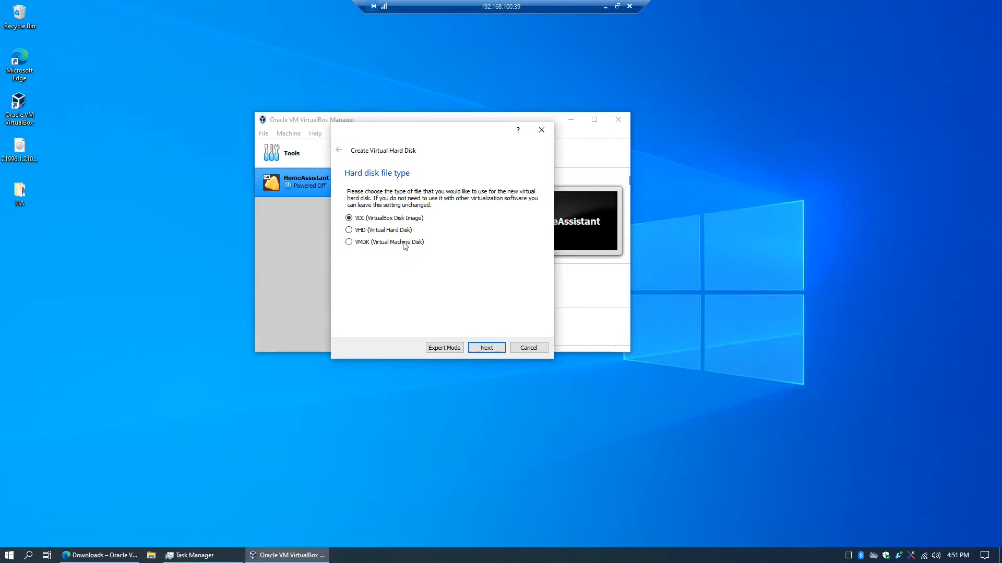
pyautogui.click(486, 347)
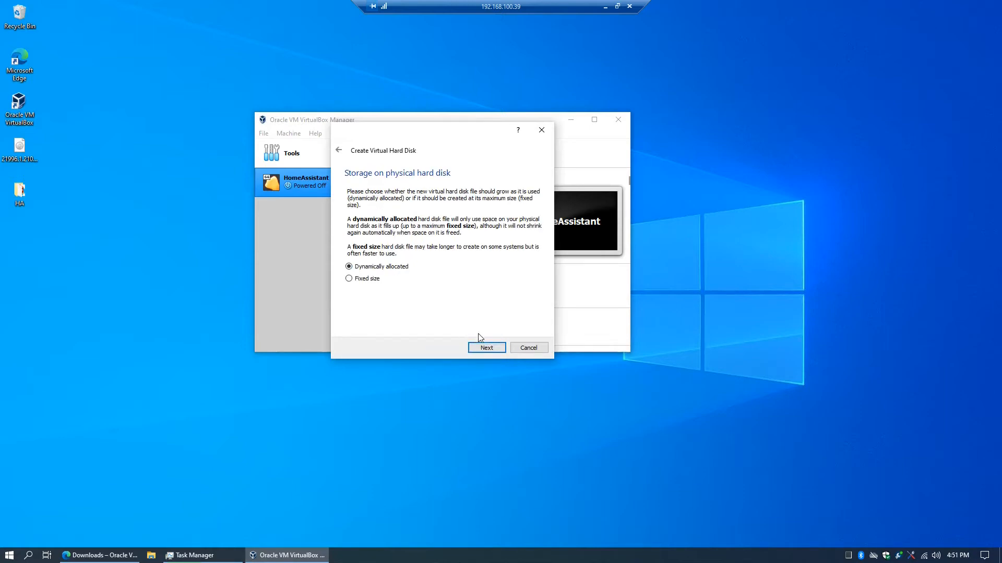
pyautogui.click(486, 348)
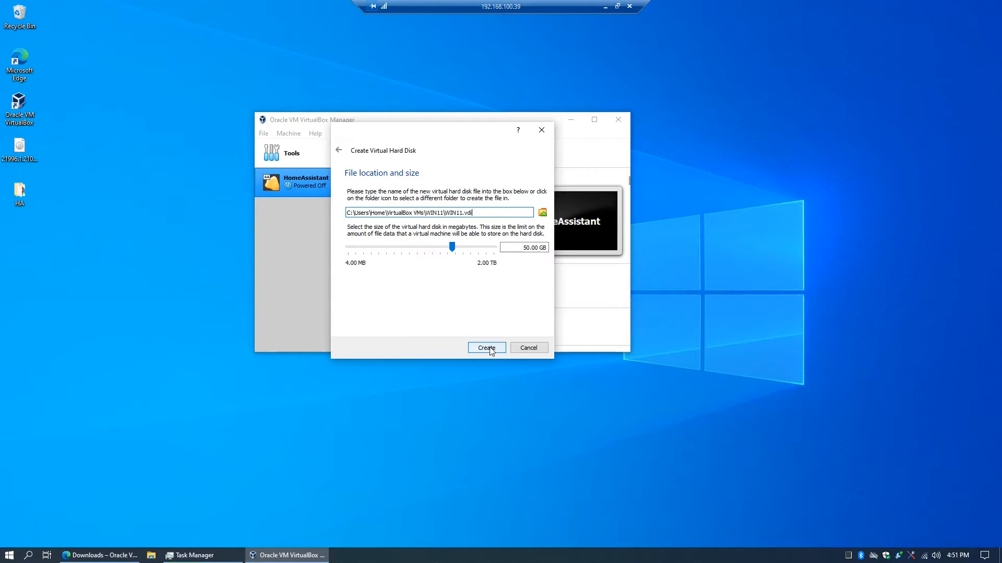
pyautogui.click(489, 348)
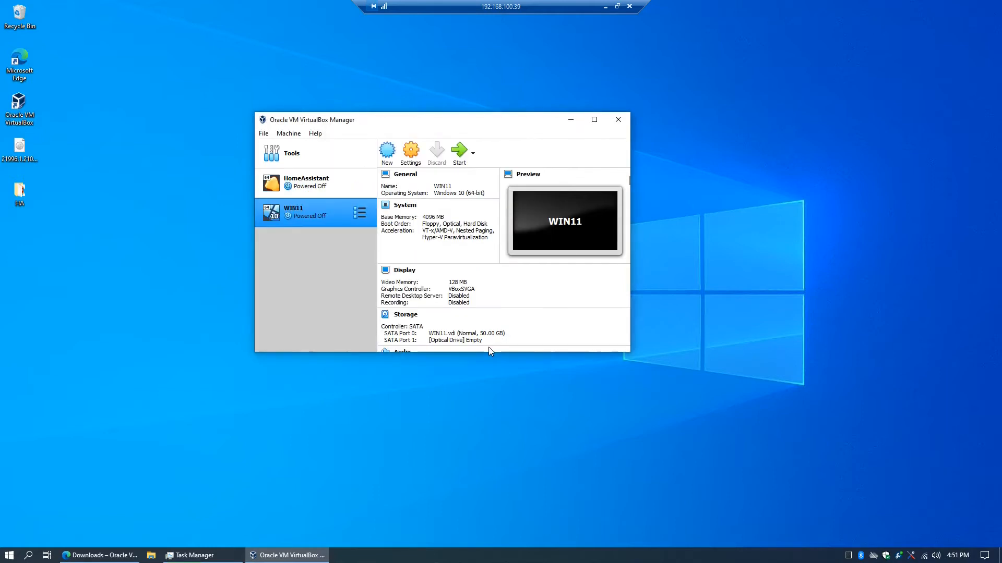
# - Set the number of processors to 2 in the WIN11 machine's system settings
pyautogui.click(411, 154)
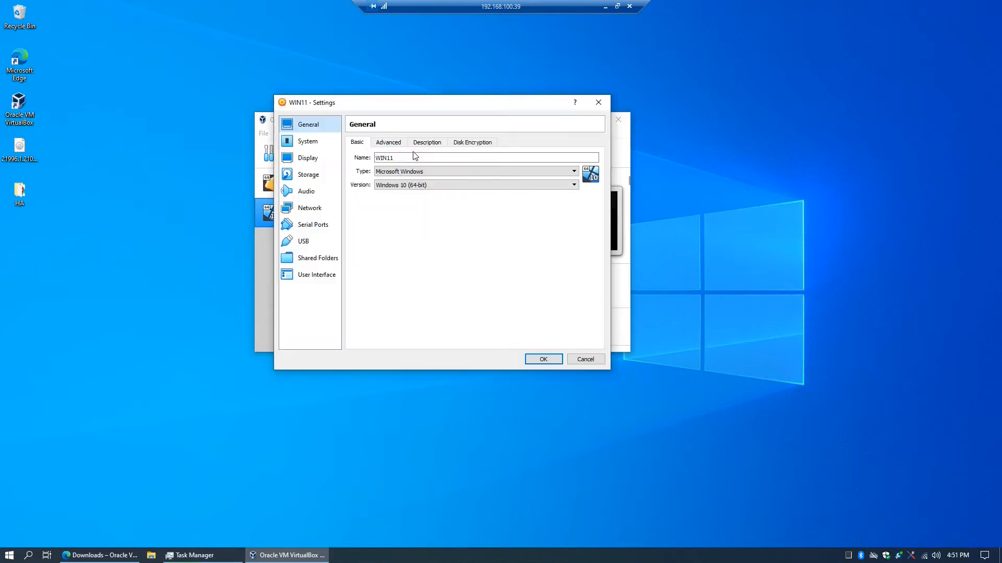
pyautogui.click(321, 146)
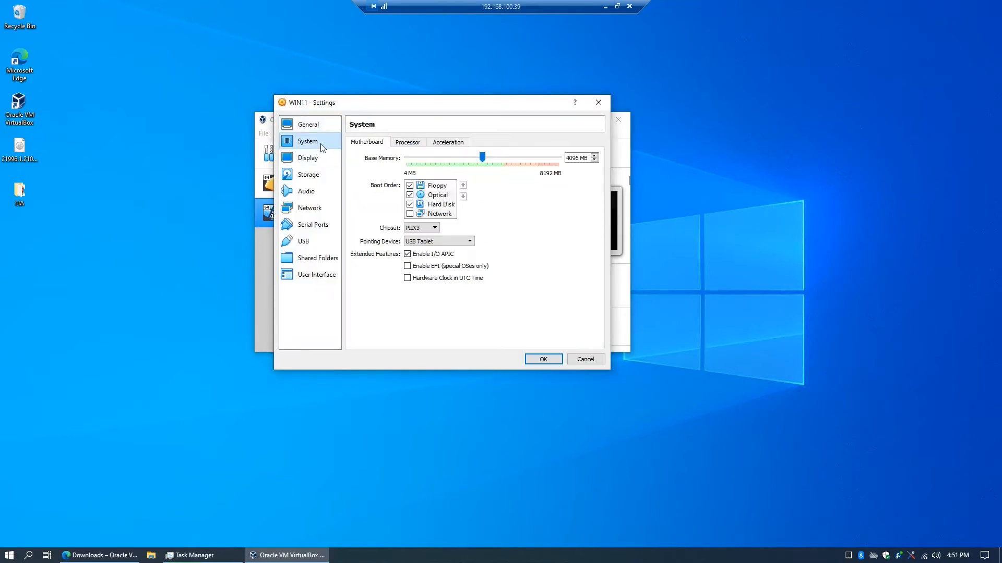
pyautogui.click(413, 146)
pyautogui.click(422, 162)
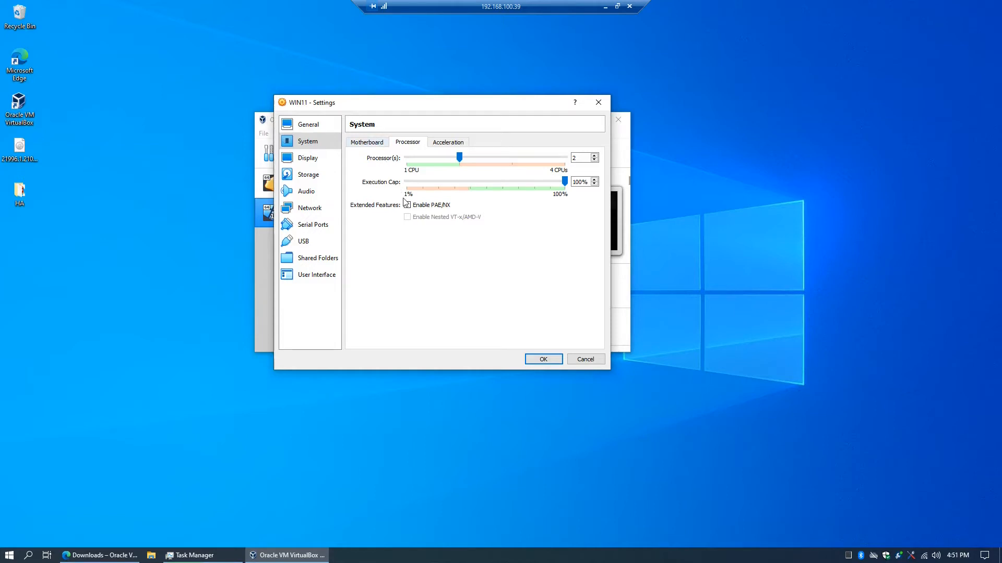
# - Examine the available chipset options in WIN11's motherboard settings and keep PIIX3
pyautogui.click(374, 145)
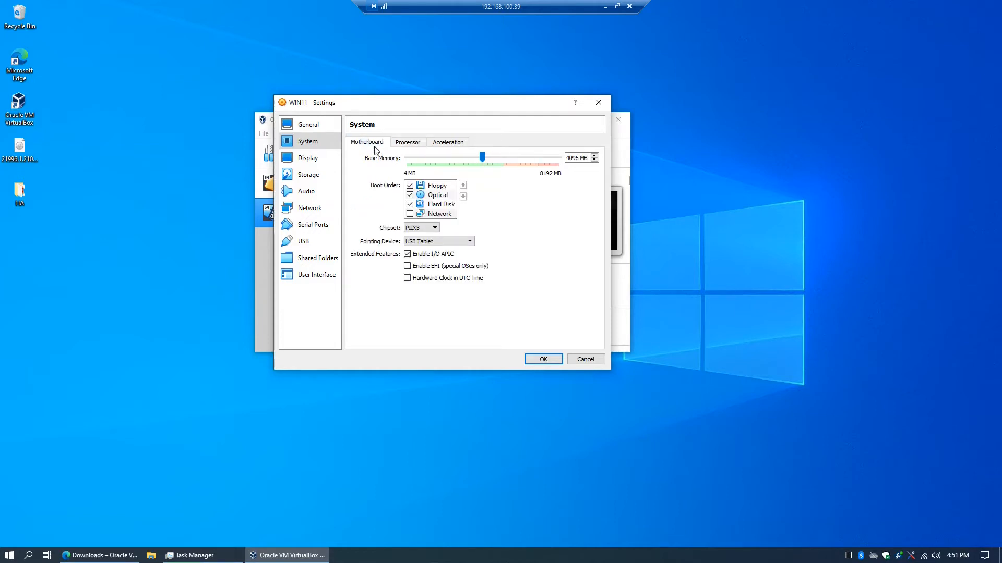
pyautogui.click(425, 231)
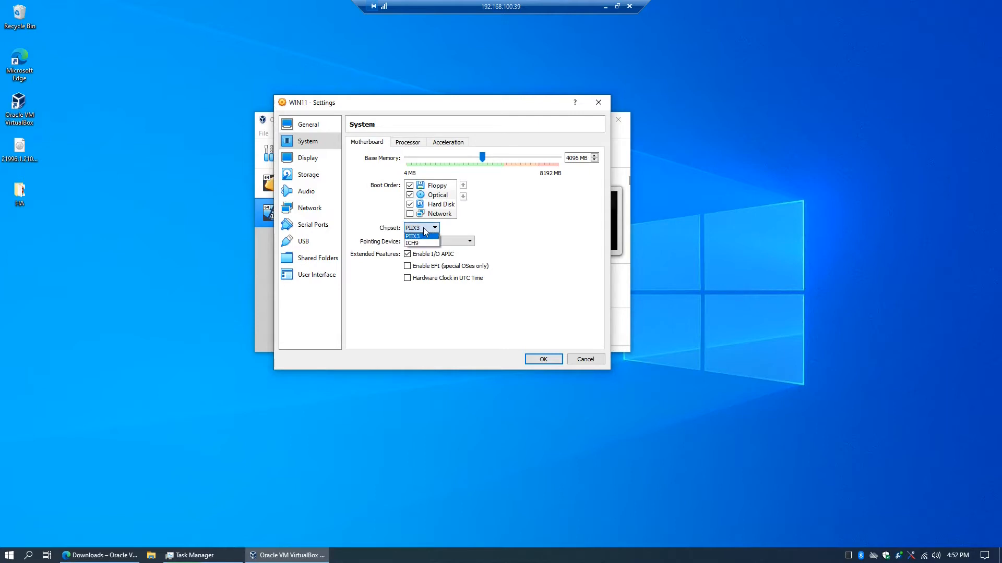
pyautogui.click(424, 230)
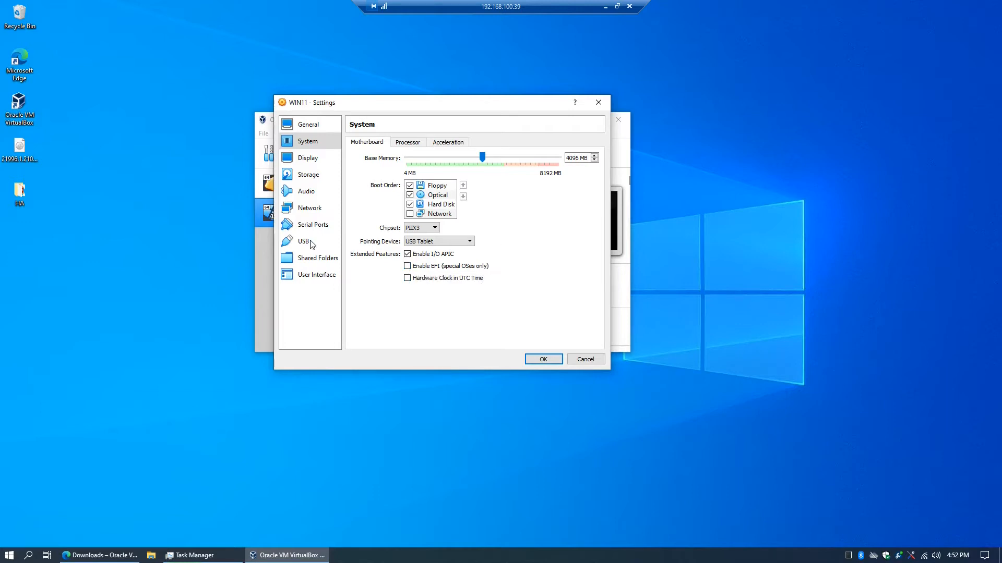
# - Attach WIN11's first network adapter to Bridged Adapter and apply the machine settings
pyautogui.click(310, 207)
pyautogui.click(455, 169)
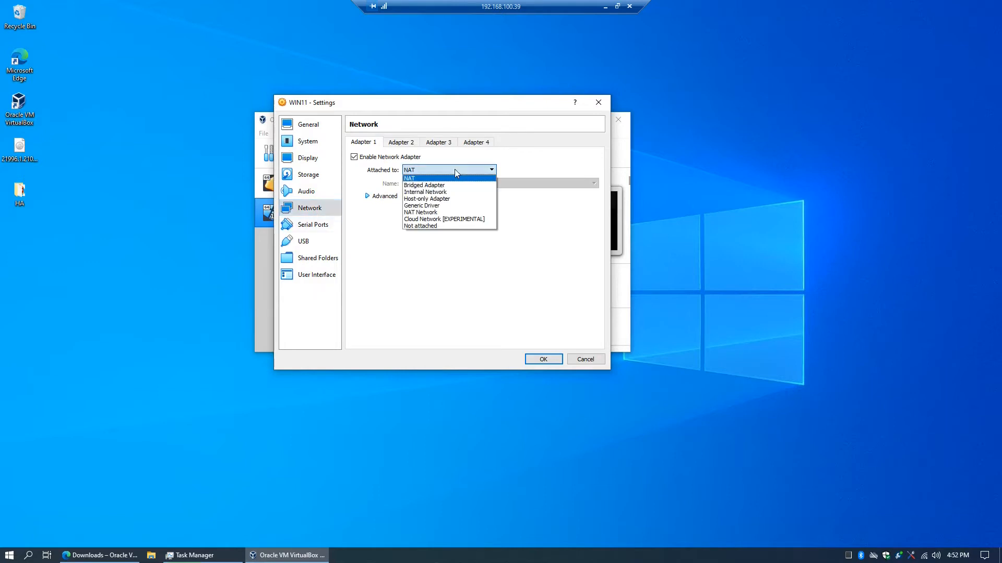
pyautogui.click(457, 191)
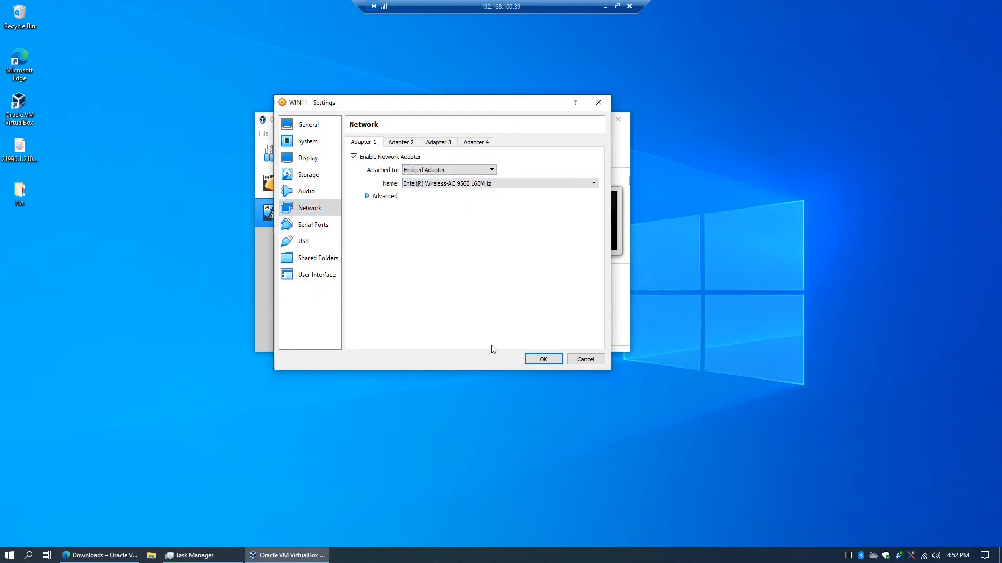
pyautogui.click(543, 360)
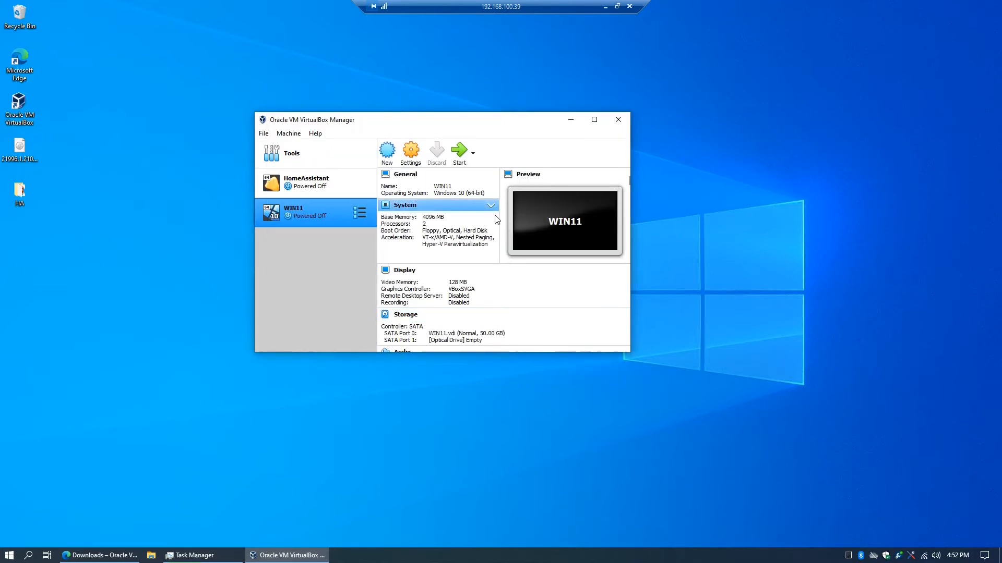
# - Start the WIN11 machine with 21996.1.210529-1541.co_release_CLIENT_CONSUMER_x64FRE_en-us.iso from the Desktop as its start-up disk
pyautogui.click(462, 157)
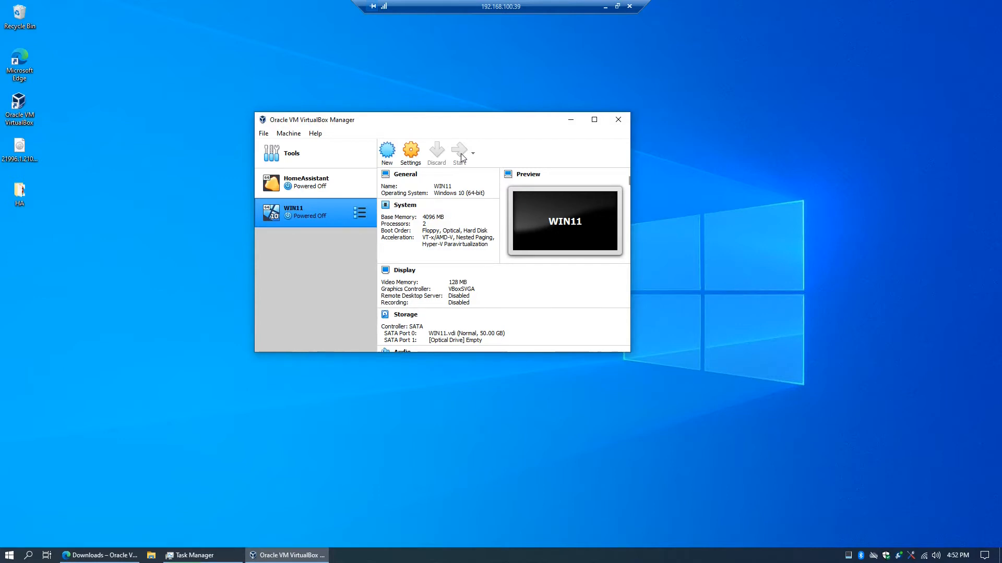
pyautogui.click(461, 157)
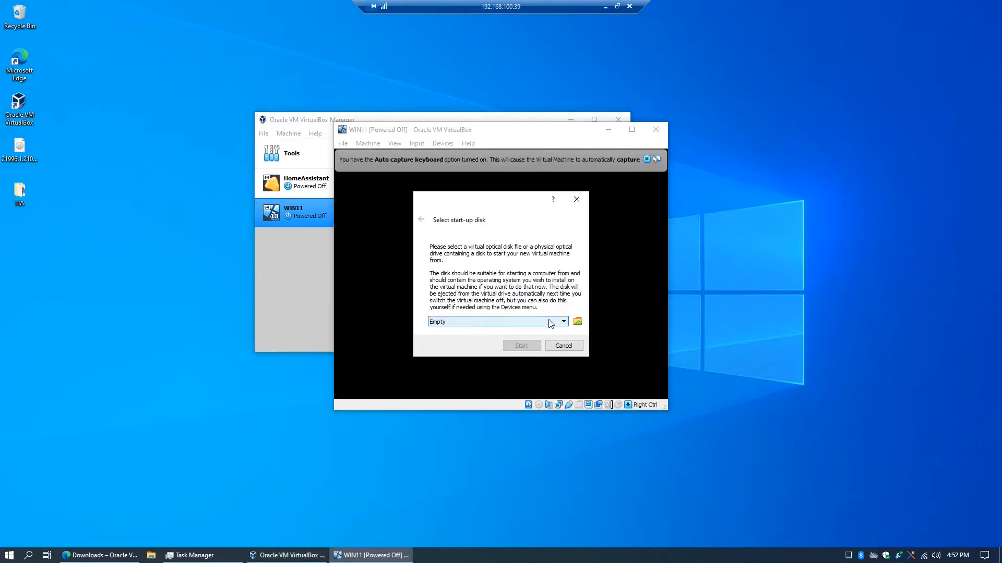
pyautogui.click(577, 323)
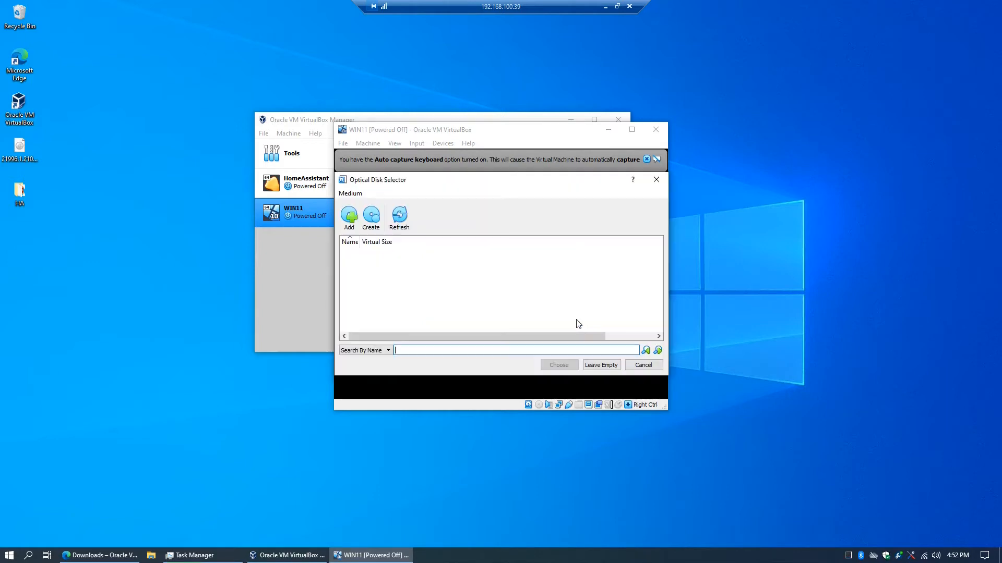
pyautogui.click(349, 214)
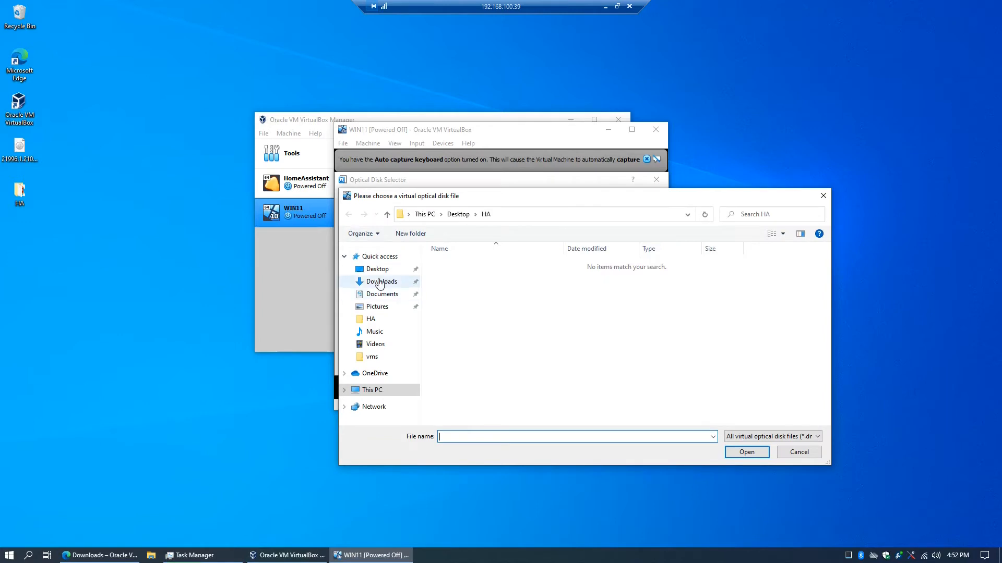
pyautogui.click(368, 269)
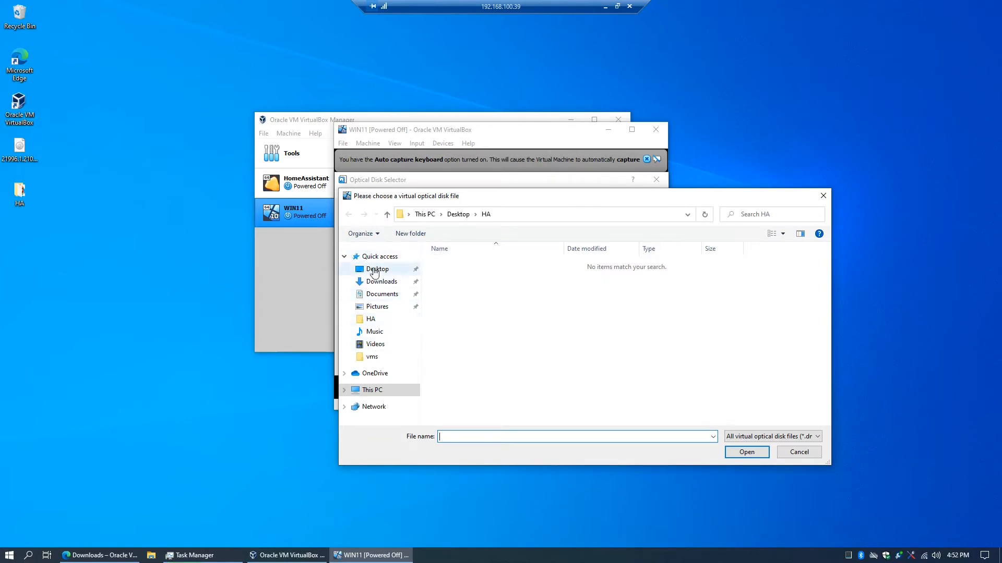
pyautogui.click(458, 276)
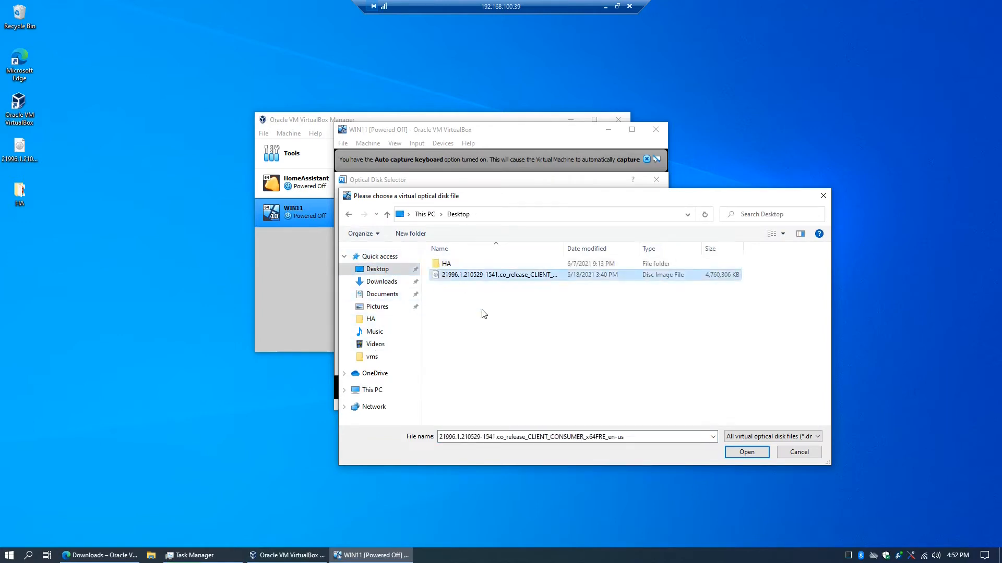
pyautogui.click(746, 452)
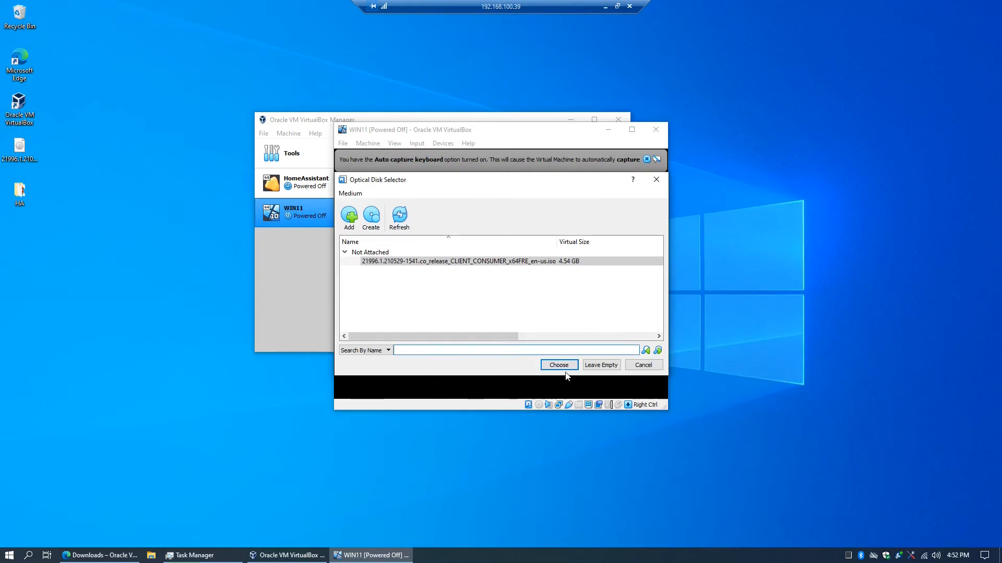
pyautogui.click(557, 367)
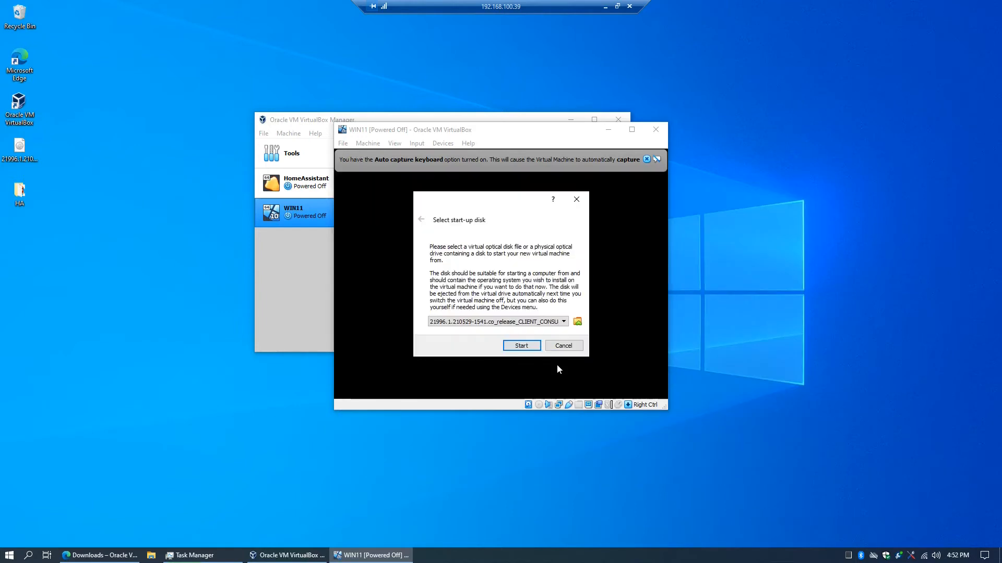
pyautogui.click(530, 347)
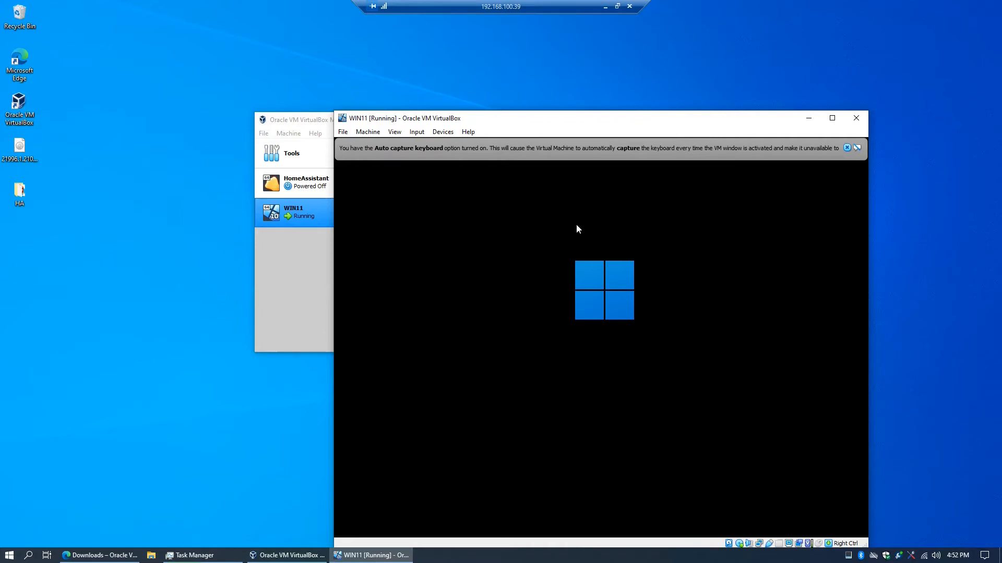
# - Move the running WIN11 window toward the upper middle of the desktop and dismiss its keyboard-capture and mouse-integration notices
pyautogui.moveTo(598, 121); pyautogui.dragTo(493, 69)
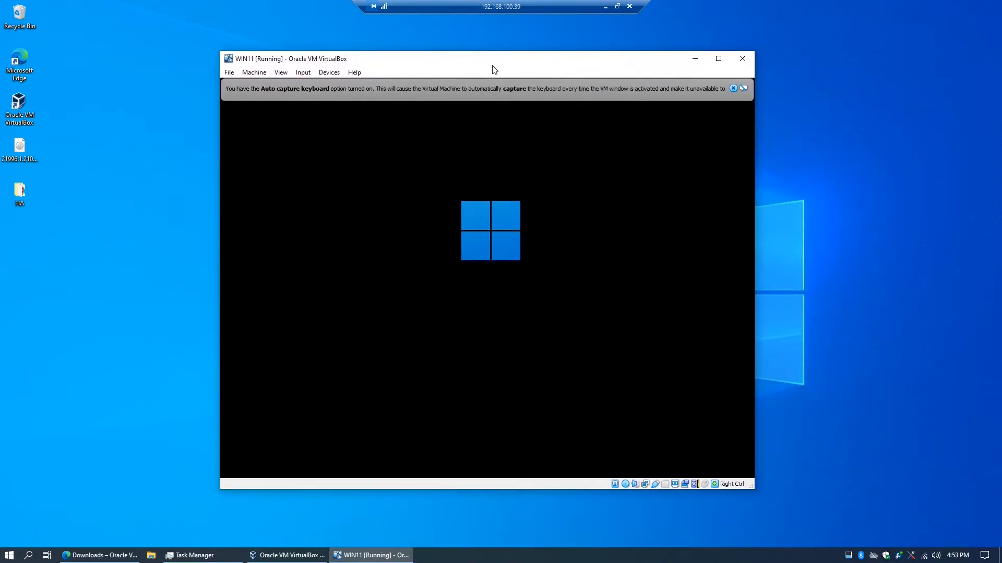
pyautogui.click(733, 89)
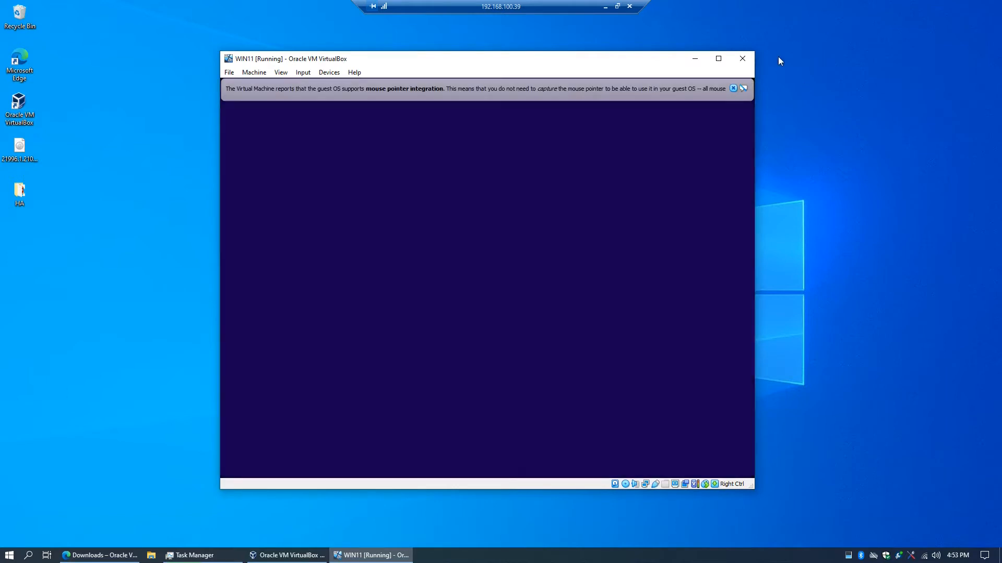
pyautogui.click(733, 88)
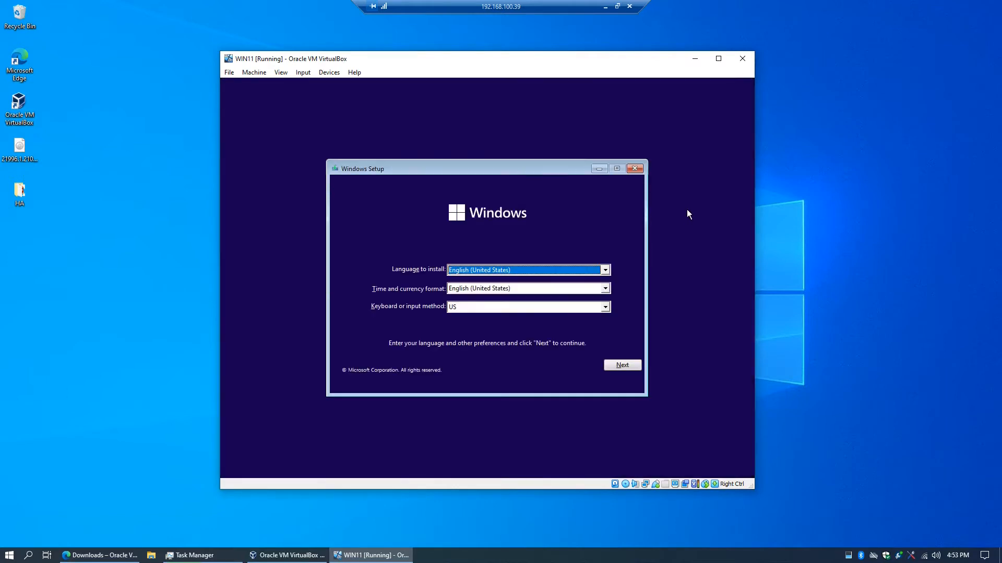
# - Start the Windows installation with English (United States) language and US keyboard, continuing without a product key
pyautogui.click(622, 364)
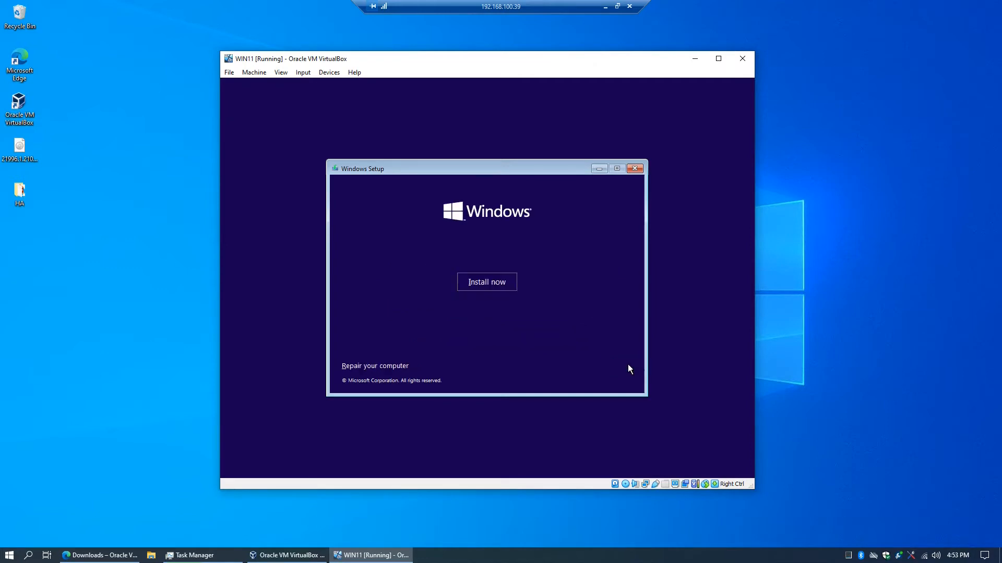
pyautogui.click(477, 284)
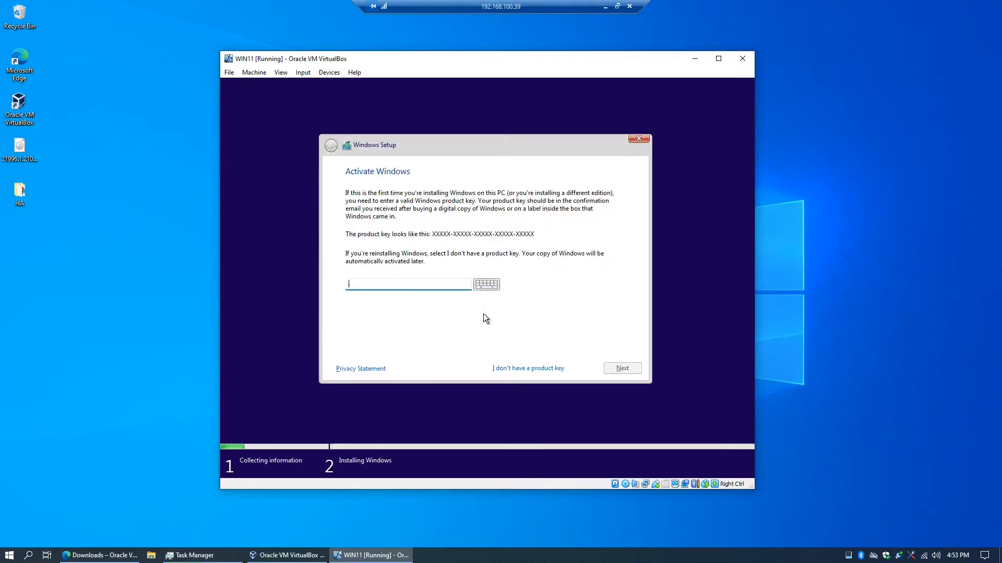
pyautogui.click(535, 368)
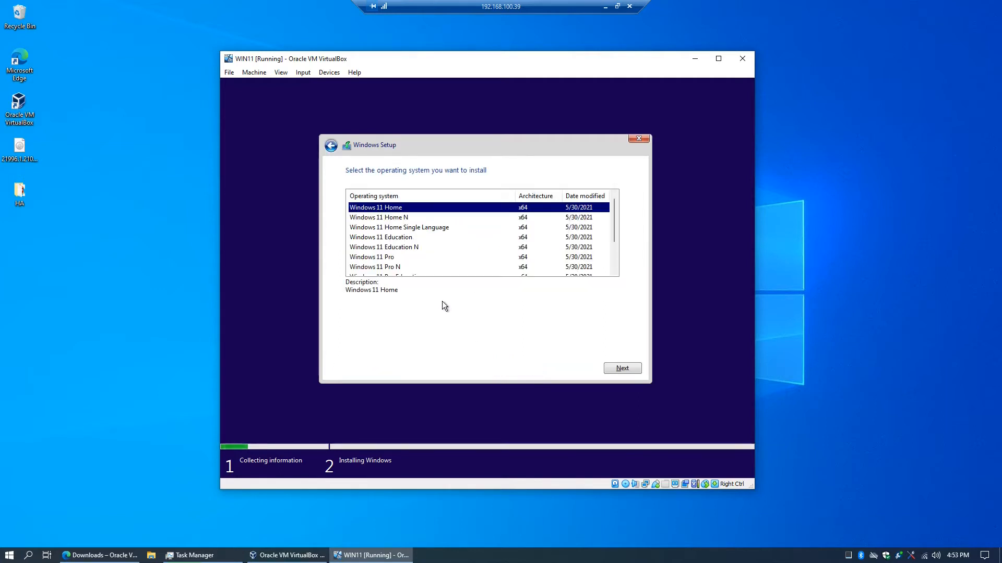
# - Choose Windows 11 Pro as the operating system to install and accept the Microsoft license terms
pyautogui.click(420, 260)
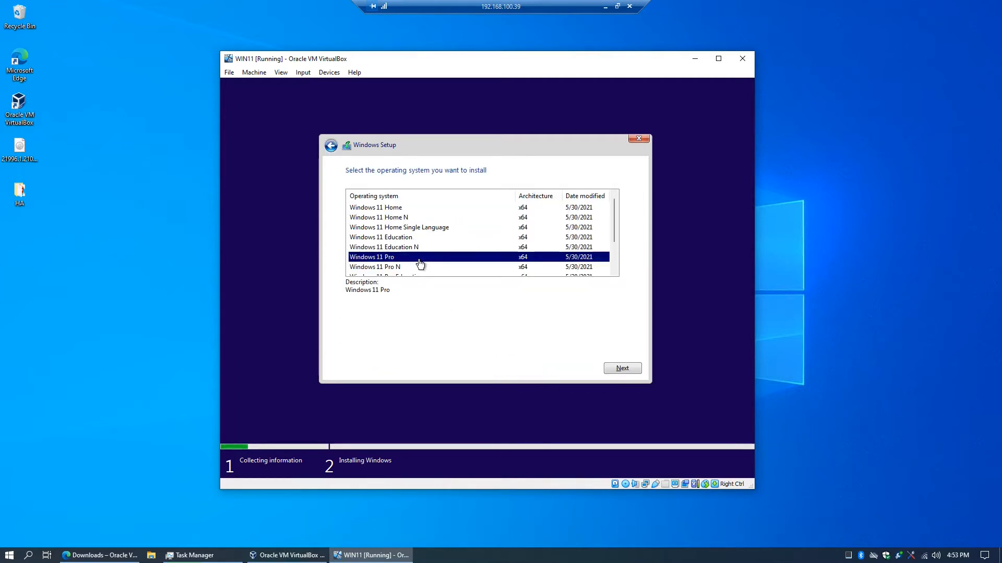
pyautogui.click(622, 369)
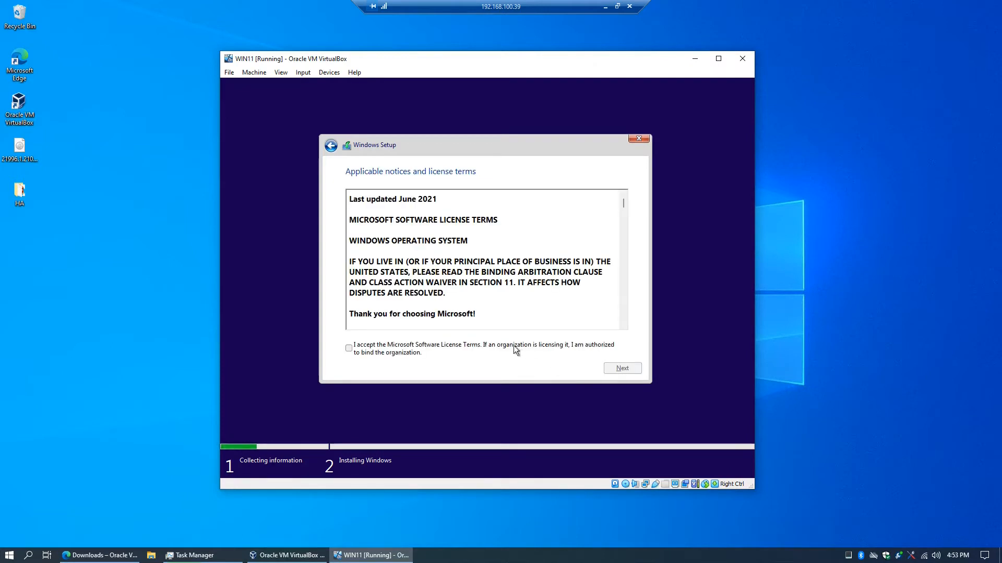
pyautogui.click(513, 346)
pyautogui.click(630, 369)
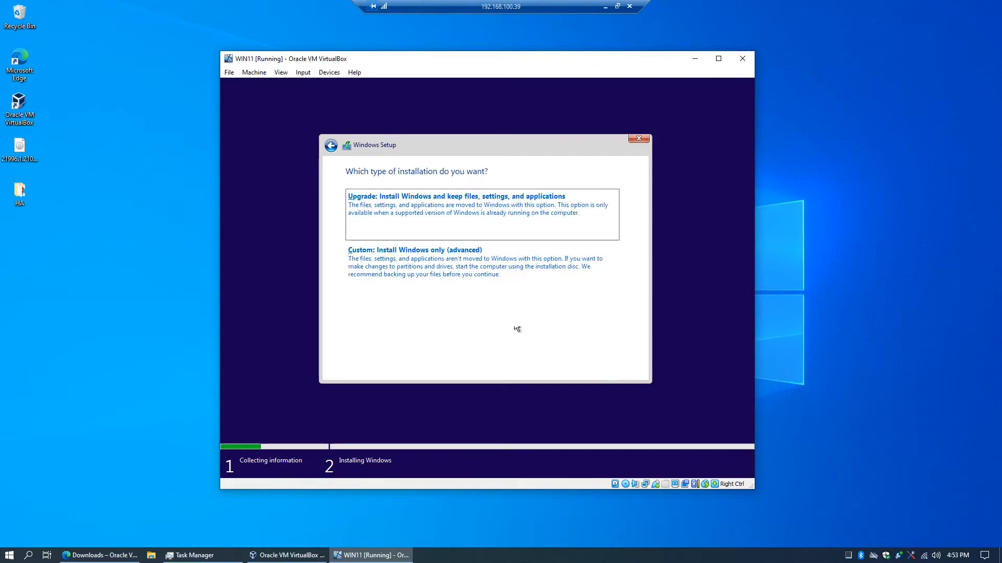
# - Run a custom Windows-only installation on Drive 0 Unallocated Space and restart the machine when the files are installed
pyautogui.click(468, 275)
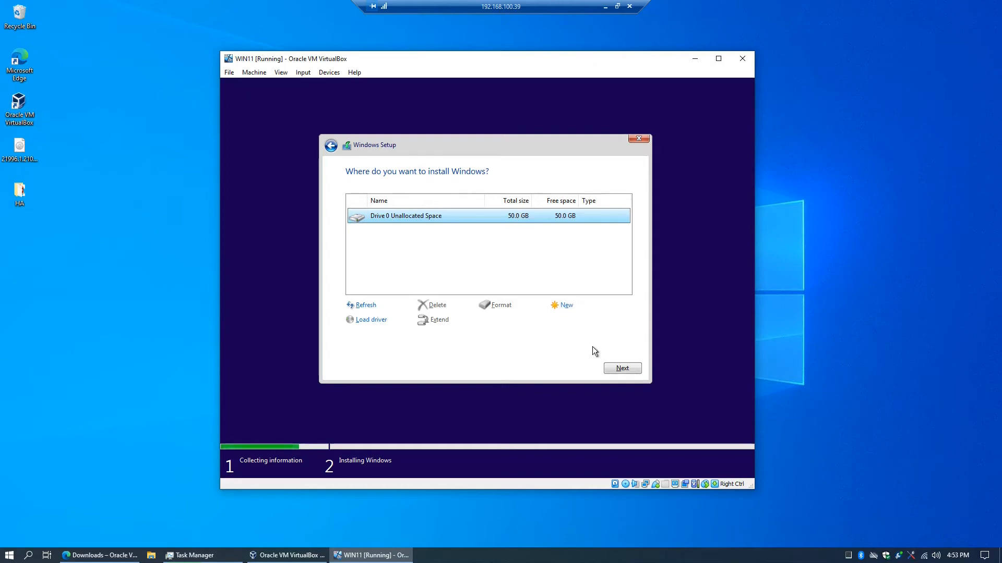
pyautogui.click(622, 368)
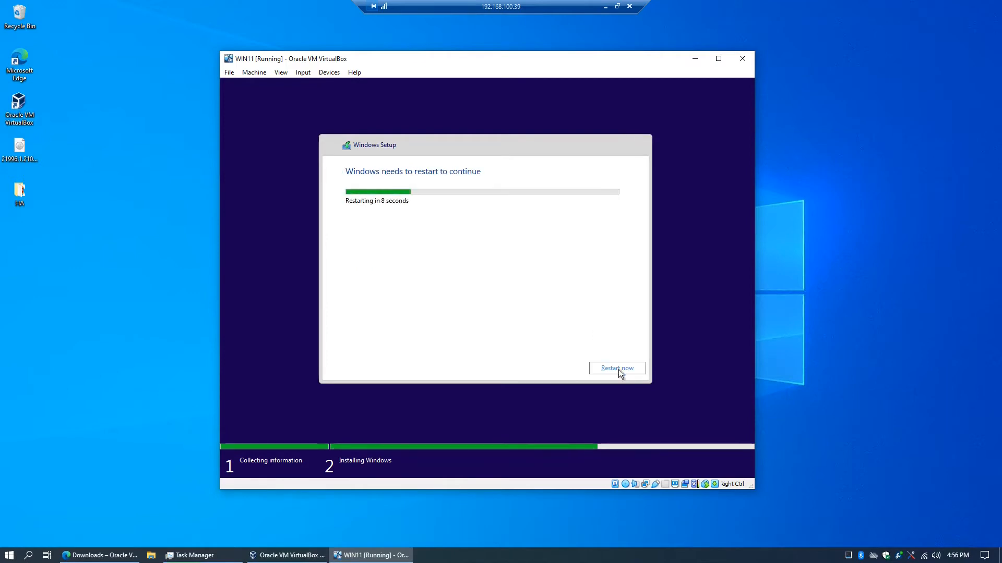
pyautogui.click(618, 370)
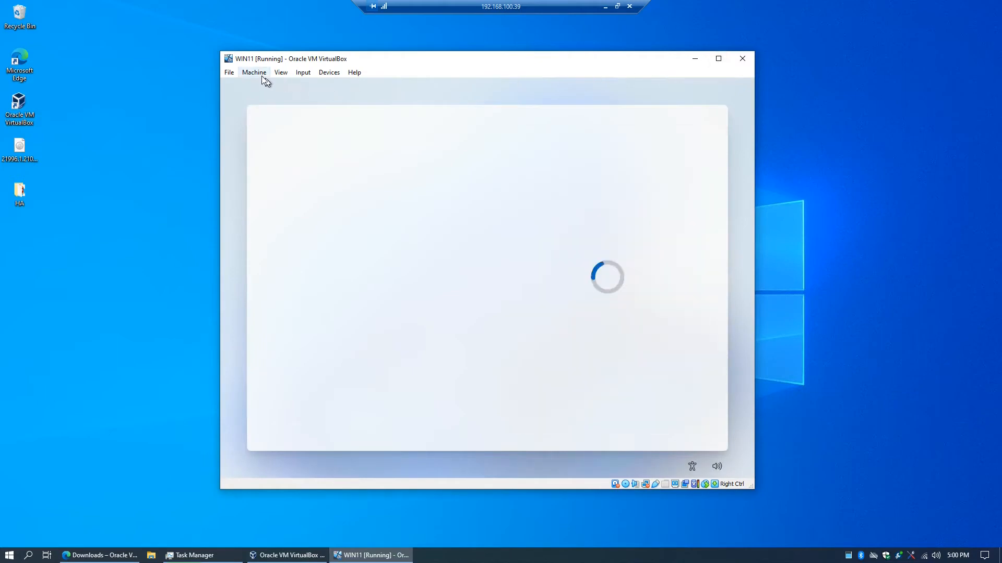
# - Switch the WIN11 virtual machine to full-screen mode
pyautogui.click(280, 72)
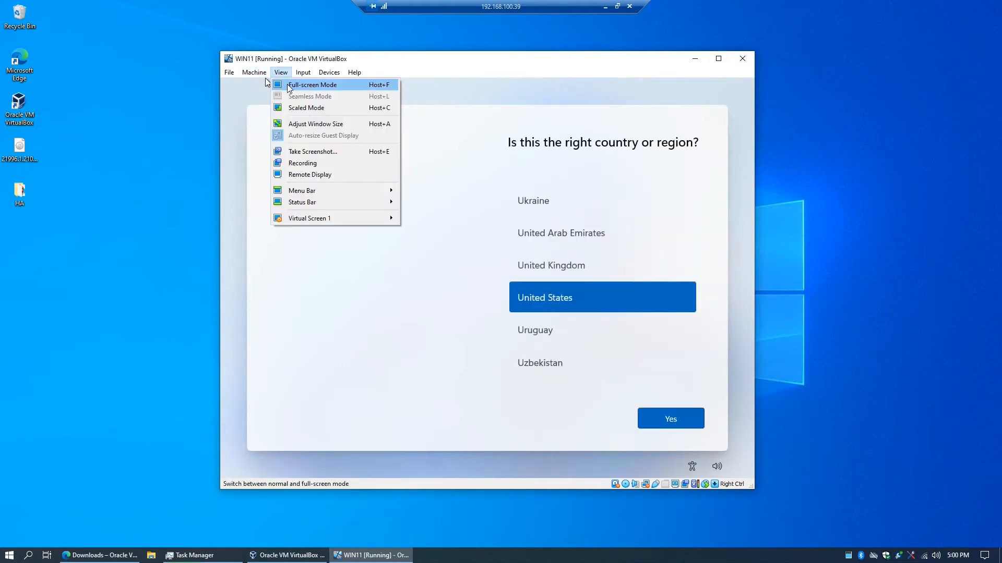
pyautogui.click(287, 84)
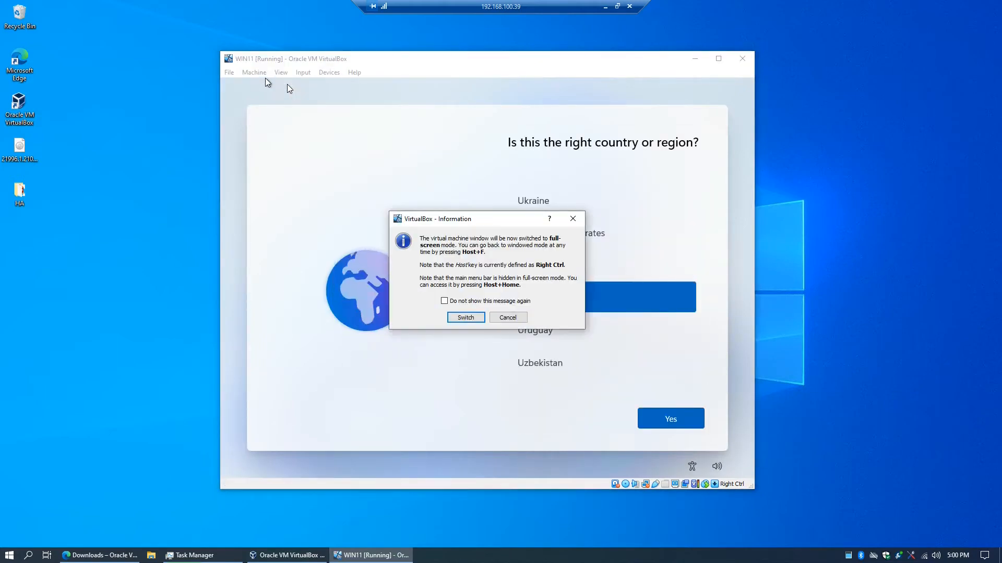
pyautogui.click(465, 317)
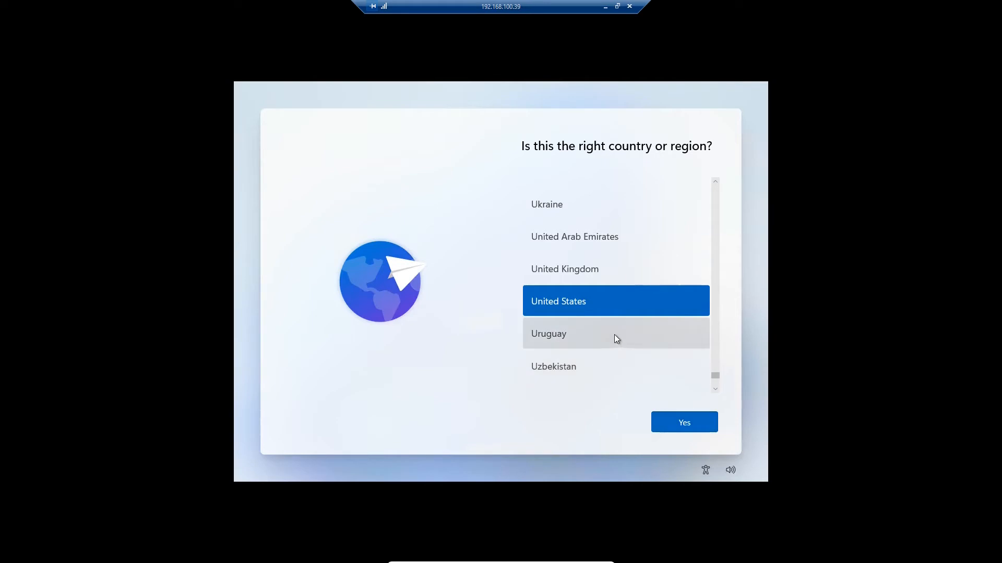
# - Set the country or region to Romania in the Windows 11 first-run setup
pyautogui.scroll(-1, 615, 338)
pyautogui.scroll(-5, 615, 335)
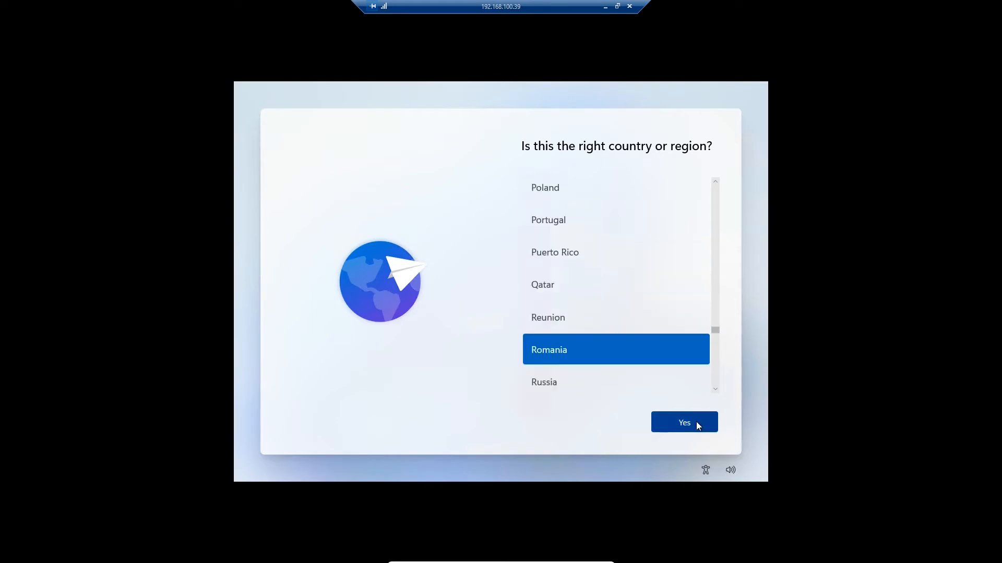
pyautogui.click(695, 422)
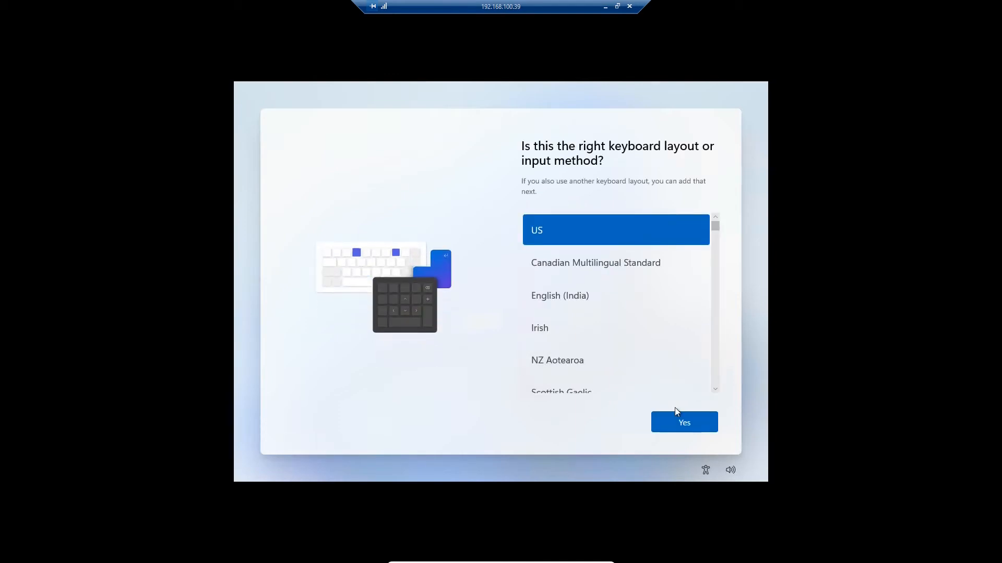
# - Keep US as the only keyboard layout and set up the device for personal use
pyautogui.click(679, 420)
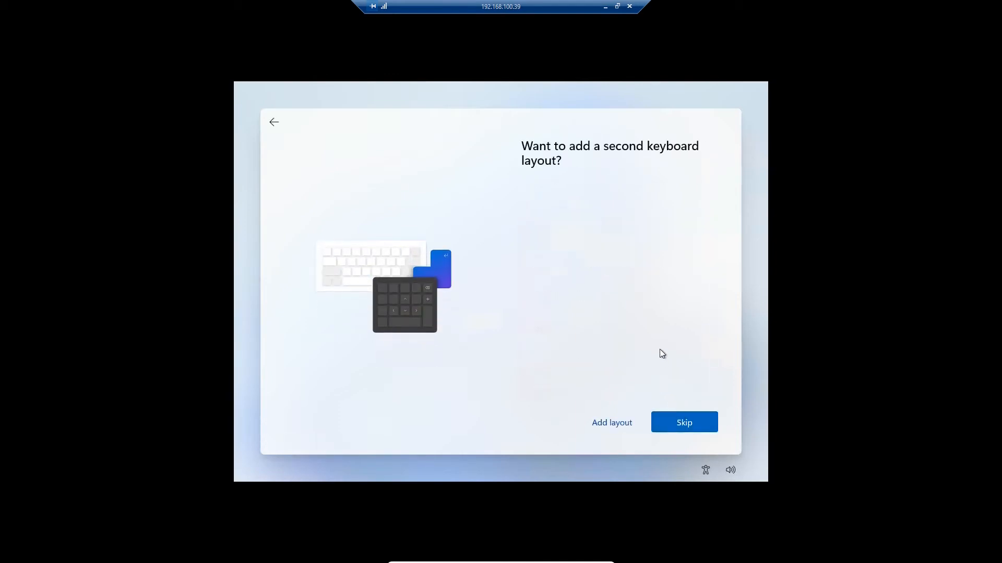
pyautogui.click(681, 422)
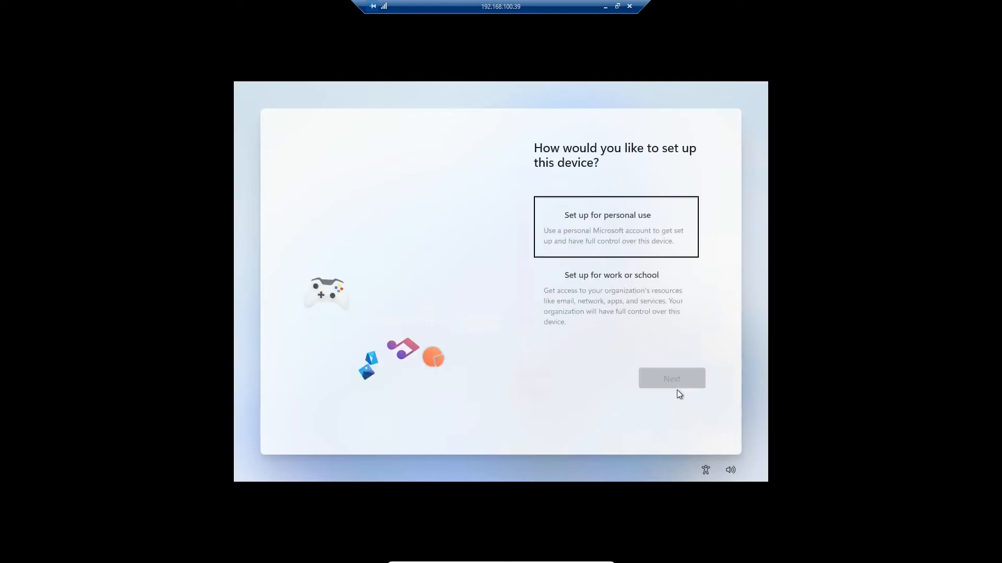
pyautogui.click(655, 243)
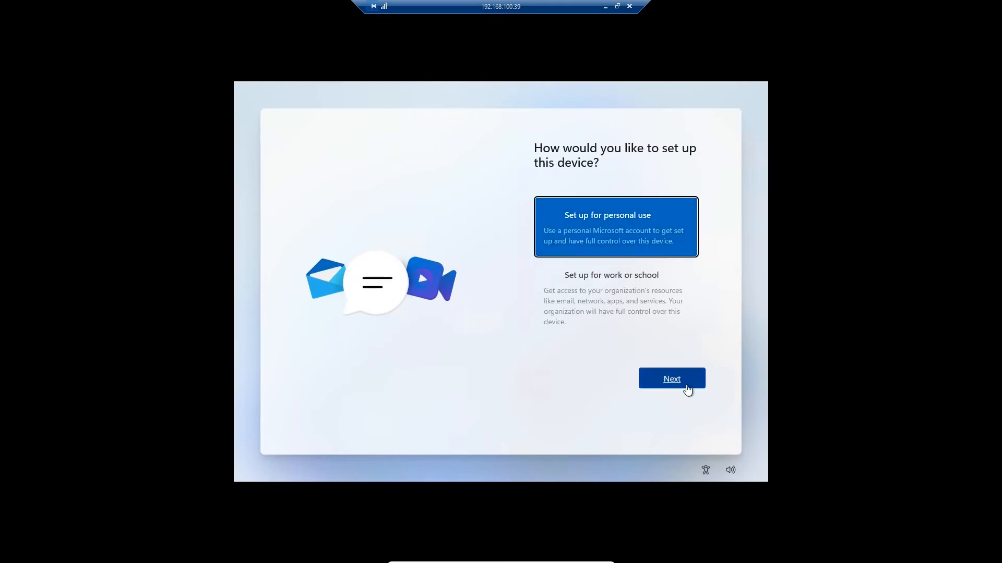
pyautogui.click(685, 382)
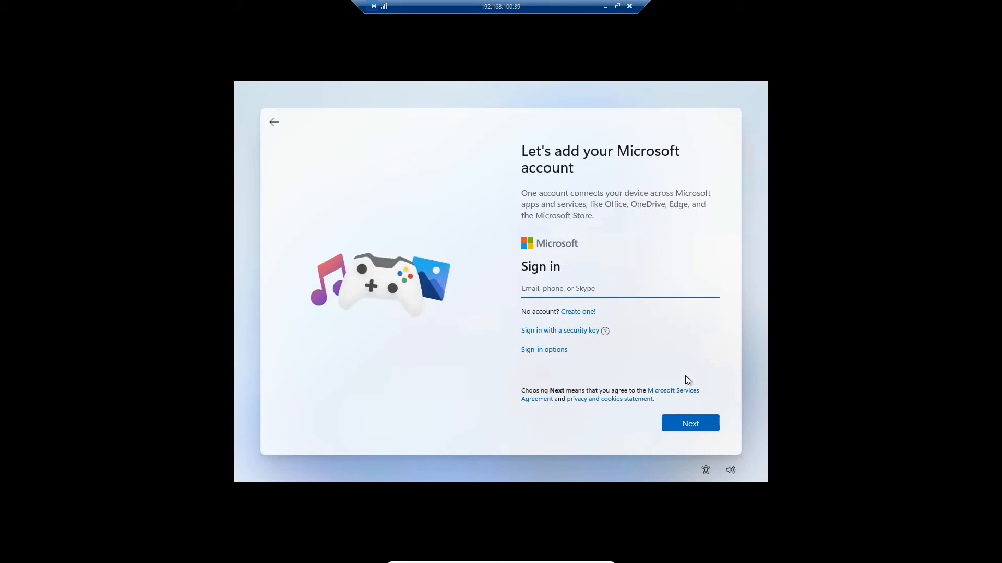
# - Bypass the Microsoft account sign-in with the limited experience and name the device's user Windows11
pyautogui.click(560, 355)
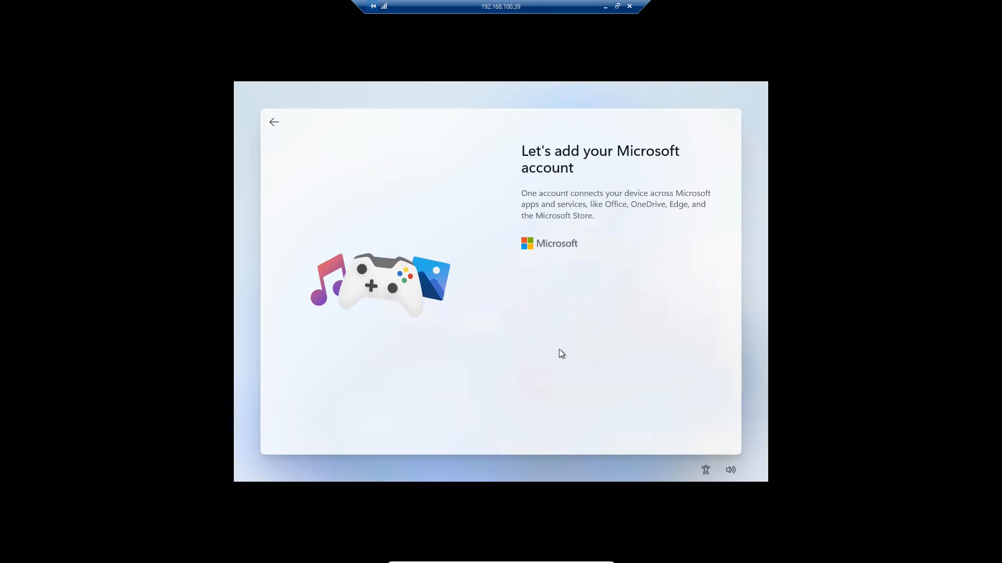
pyautogui.click(601, 340)
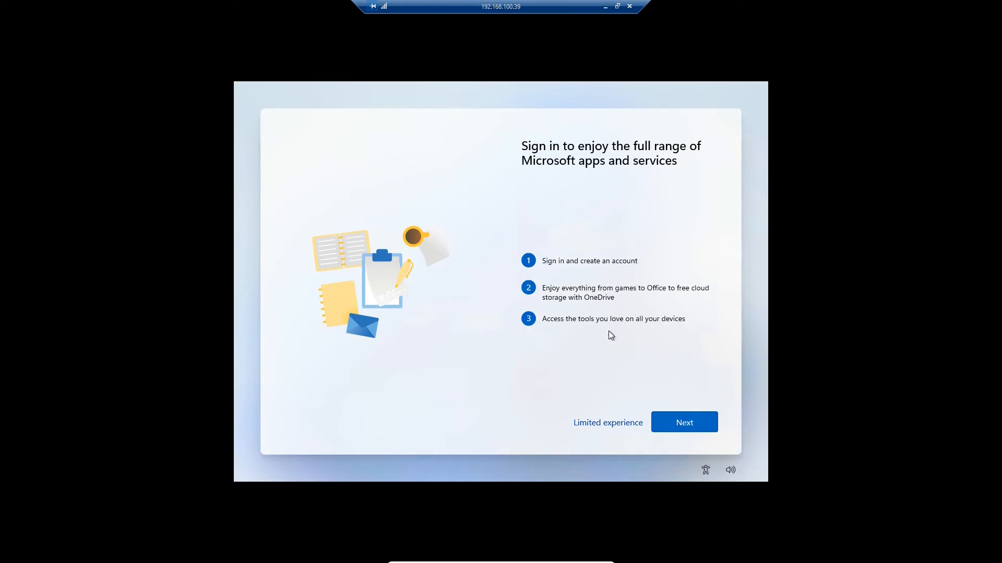
pyautogui.click(616, 422)
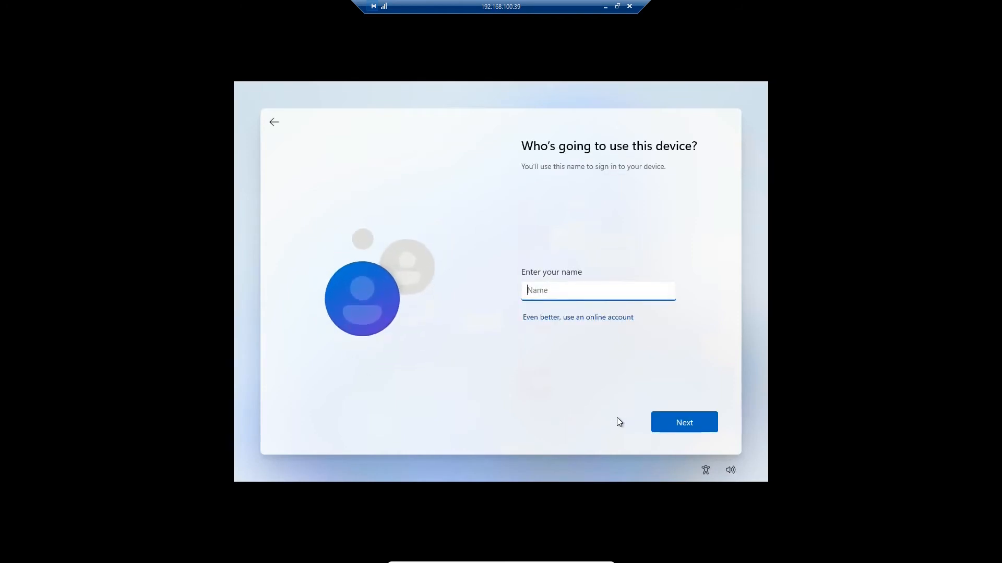
pyautogui.write('Windows11')
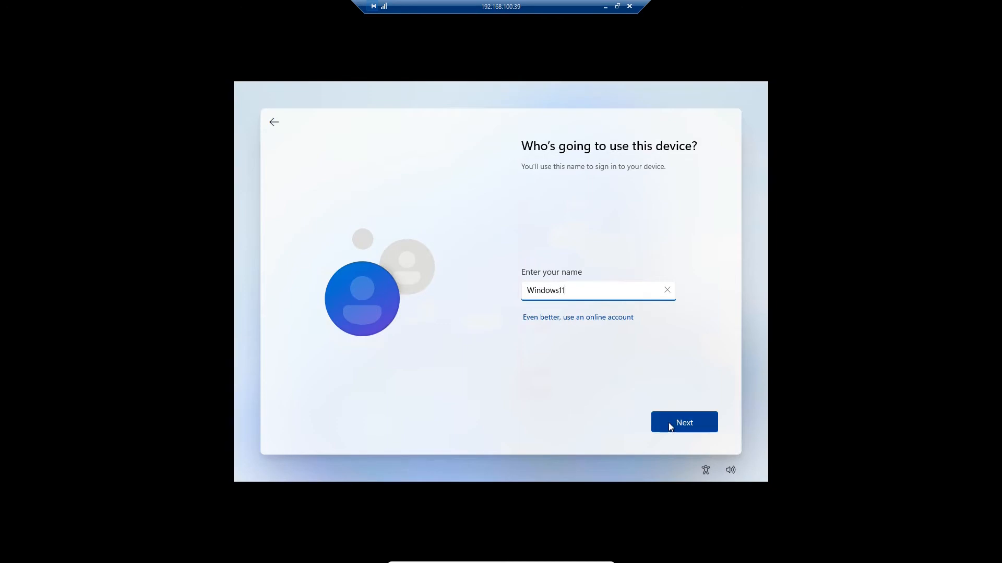
pyautogui.click(691, 426)
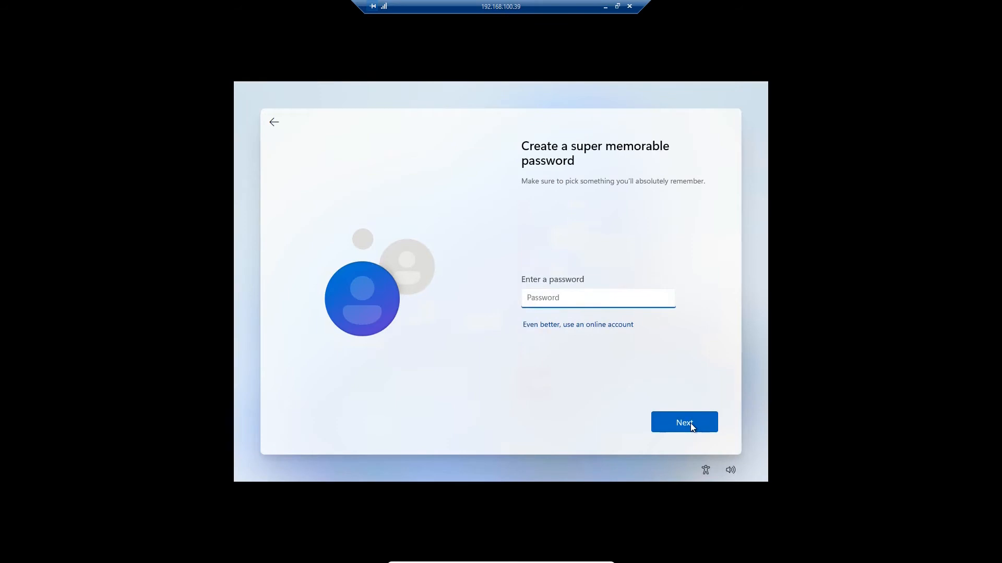
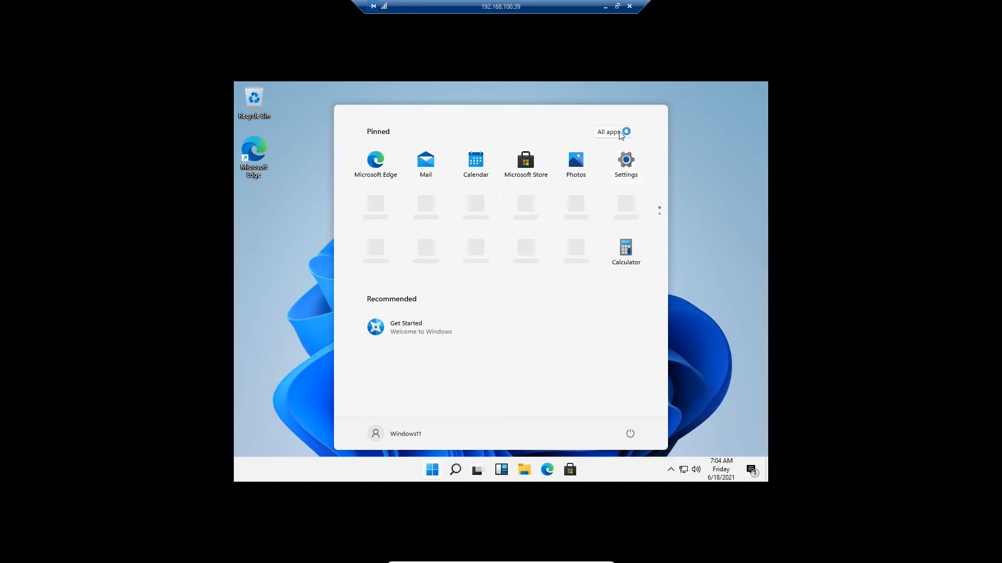
# - Look at the power options in the Windows 11 Start menu and check how the menu opens and closes
pyautogui.click(631, 434)
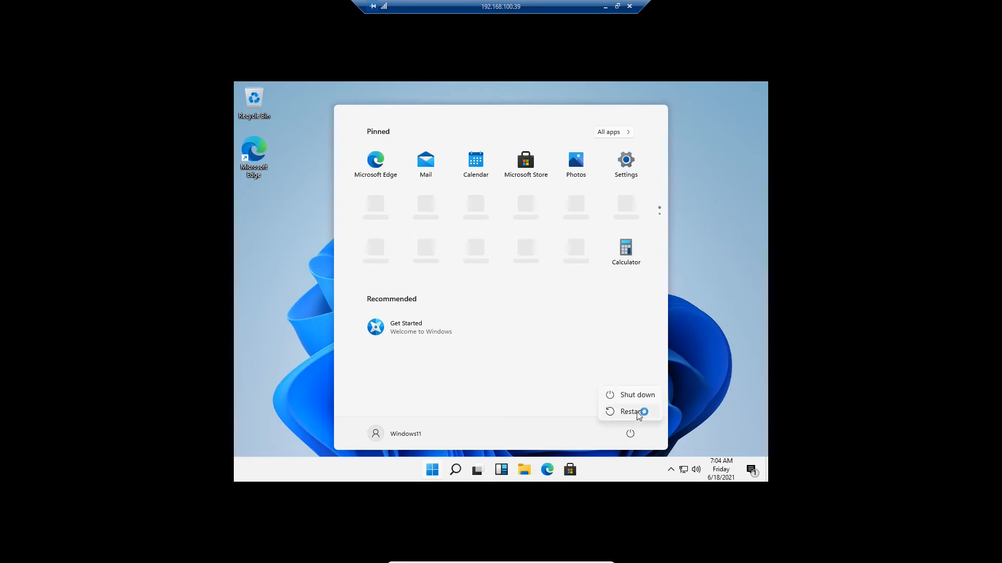
pyautogui.click(705, 315)
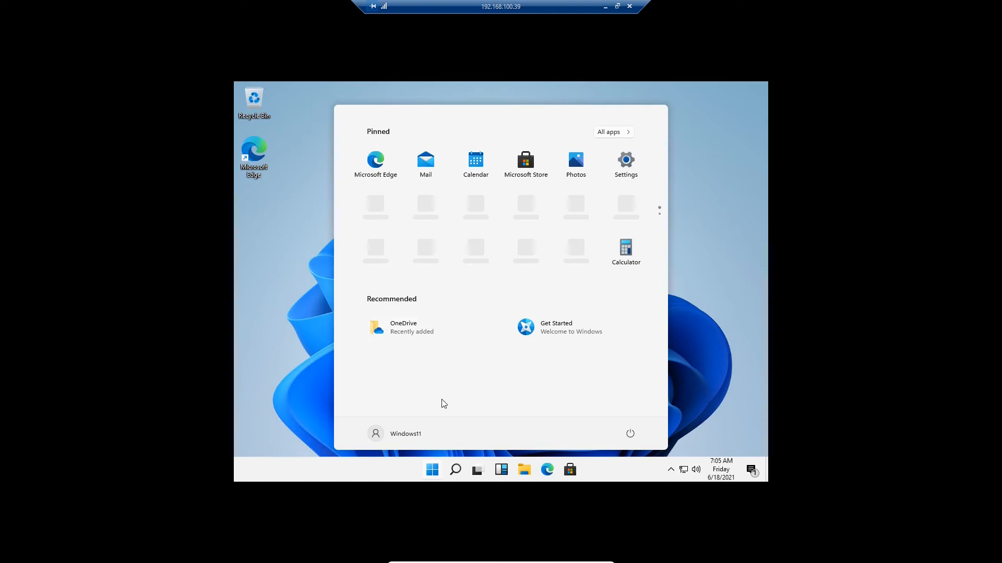
pyautogui.click(433, 471)
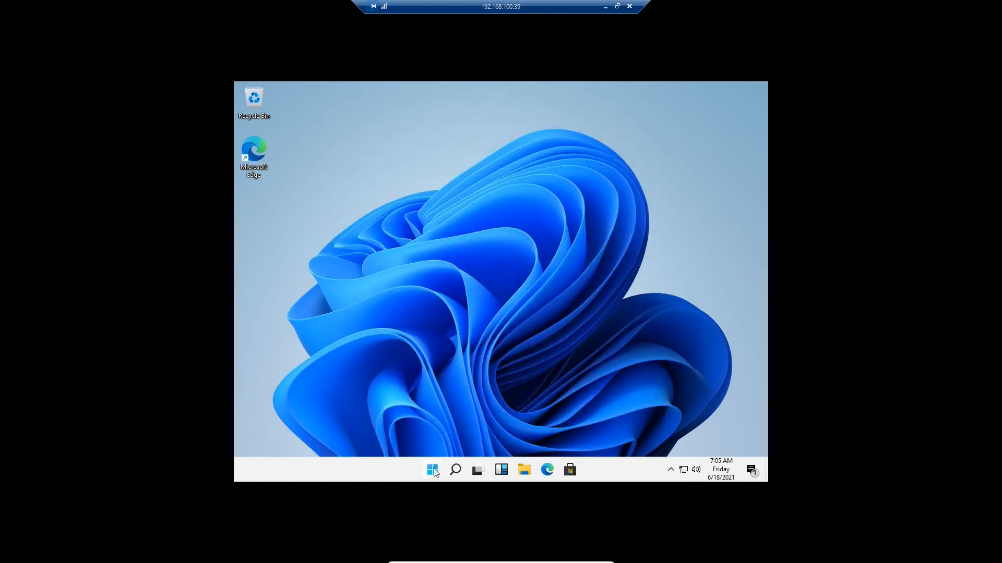
pyautogui.click(433, 471)
pyautogui.click(433, 472)
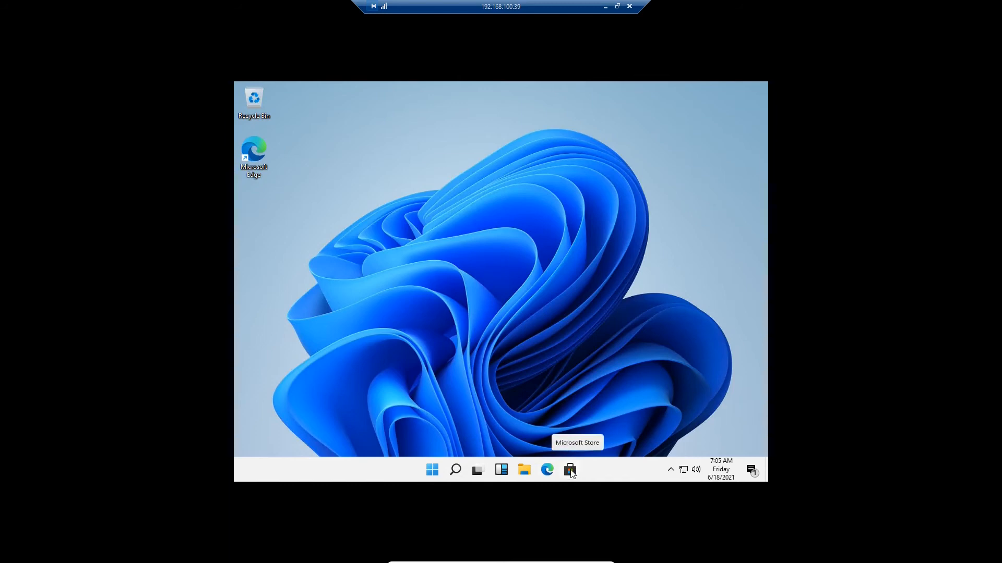
# - View the Windows widgets dashboard and close it again
pyautogui.click(499, 471)
pyautogui.click(499, 471)
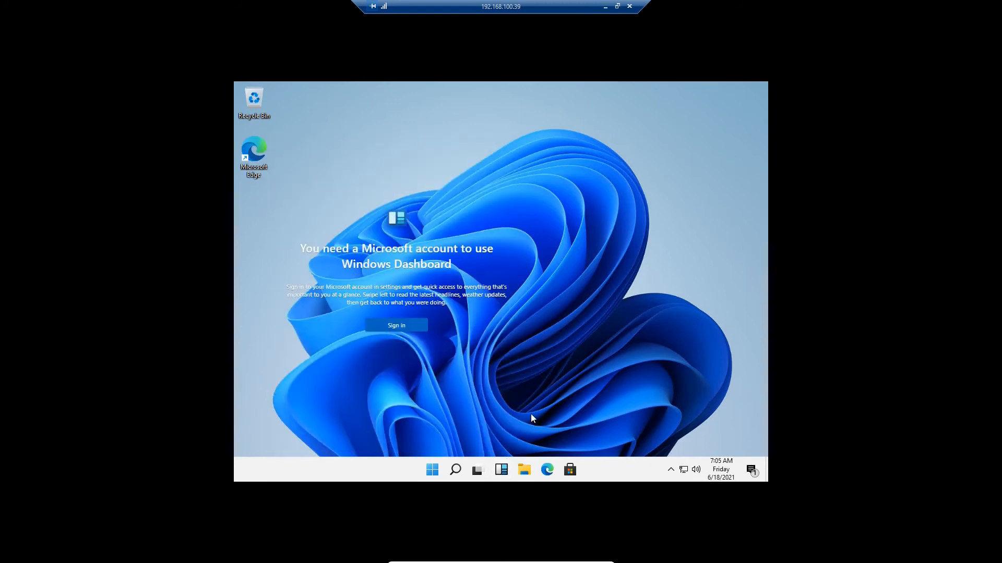
pyautogui.click(569, 338)
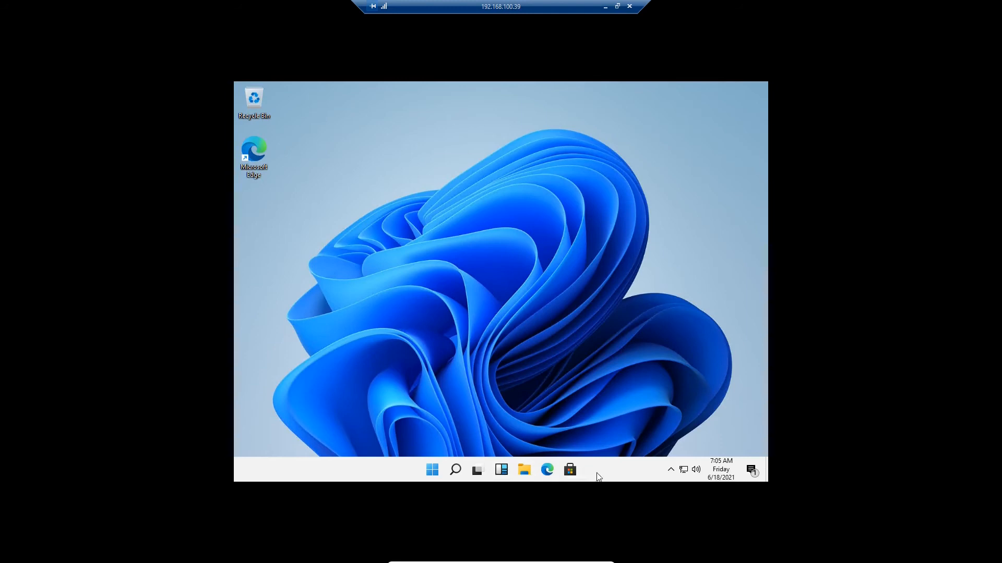
# - Open the taskbar's personalization settings
pyautogui.rightClick(614, 474)
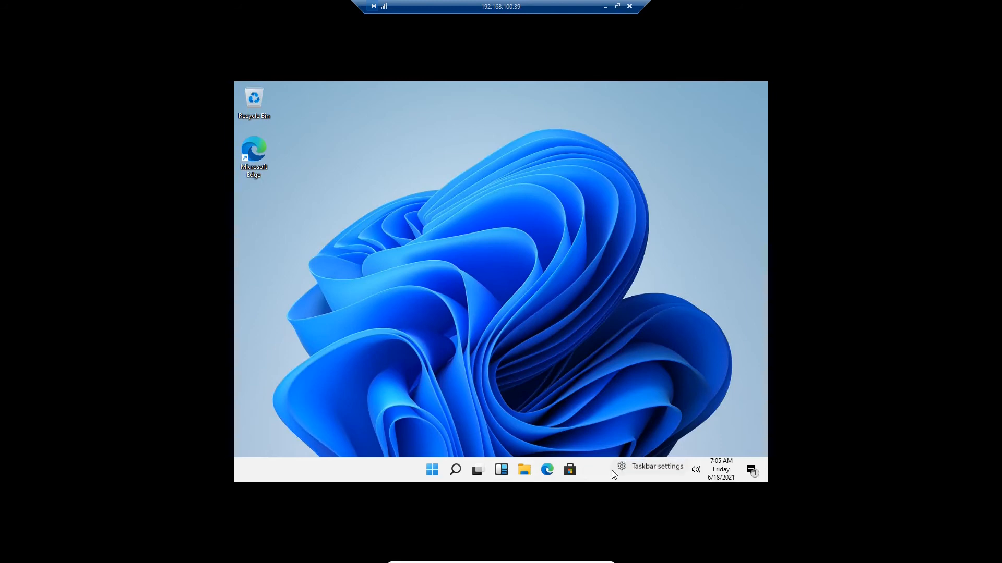
pyautogui.click(641, 472)
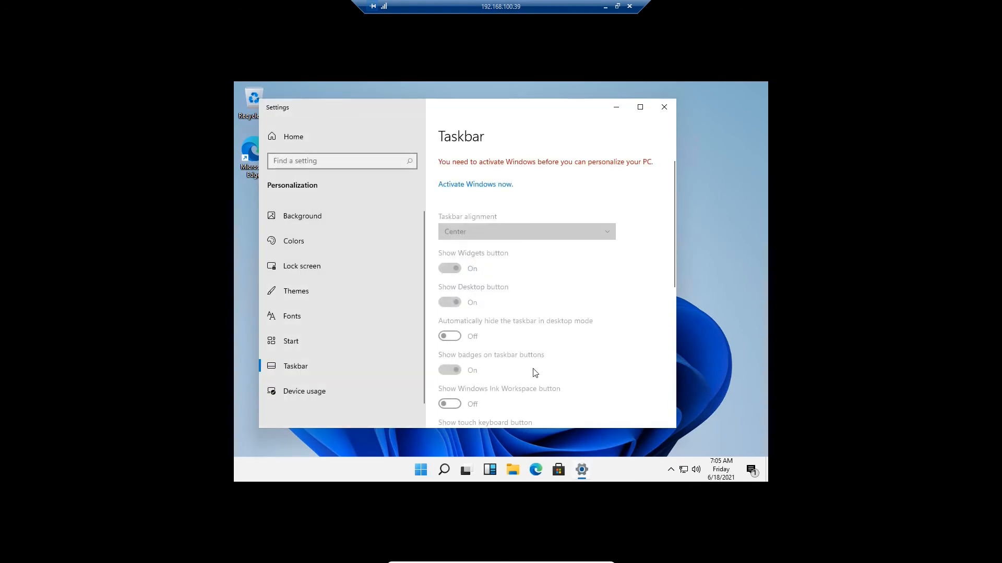
# - Look through the taskbar personalization options down to the help links and close the Settings window
pyautogui.scroll(-4, 534, 373)
pyautogui.scroll(3, 535, 373)
pyautogui.scroll(1, 534, 373)
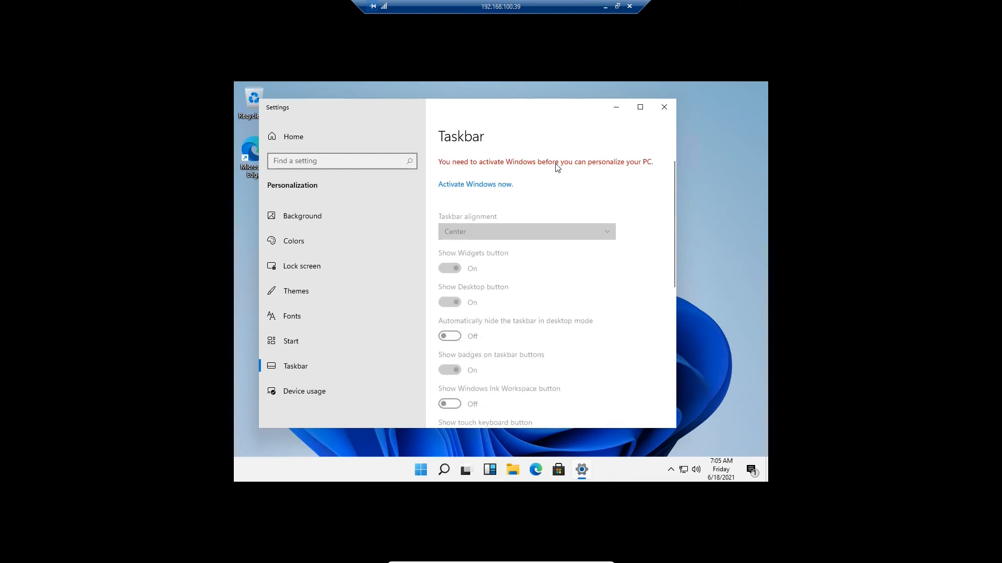
pyautogui.scroll(-5, 536, 336)
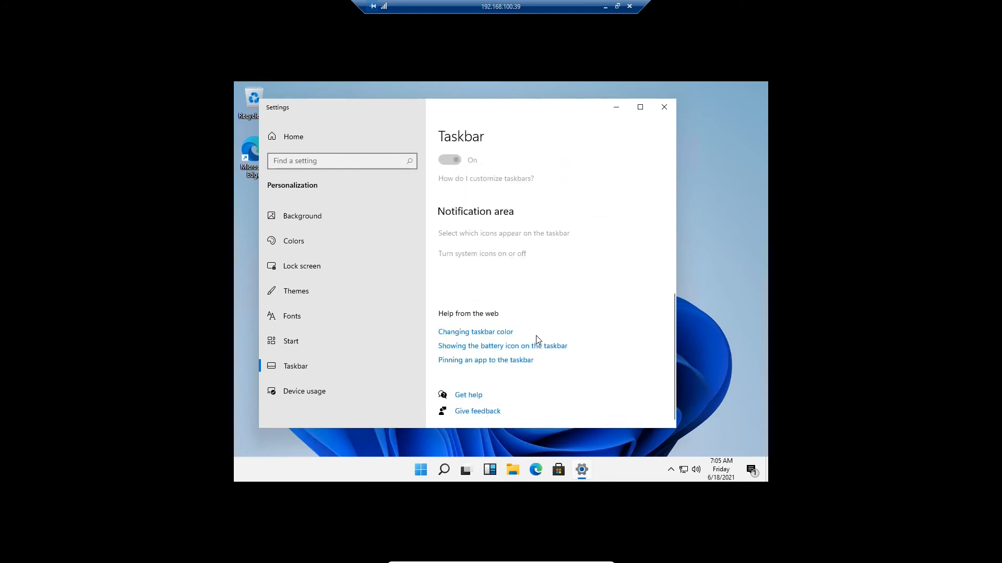
pyautogui.scroll(5, 538, 339)
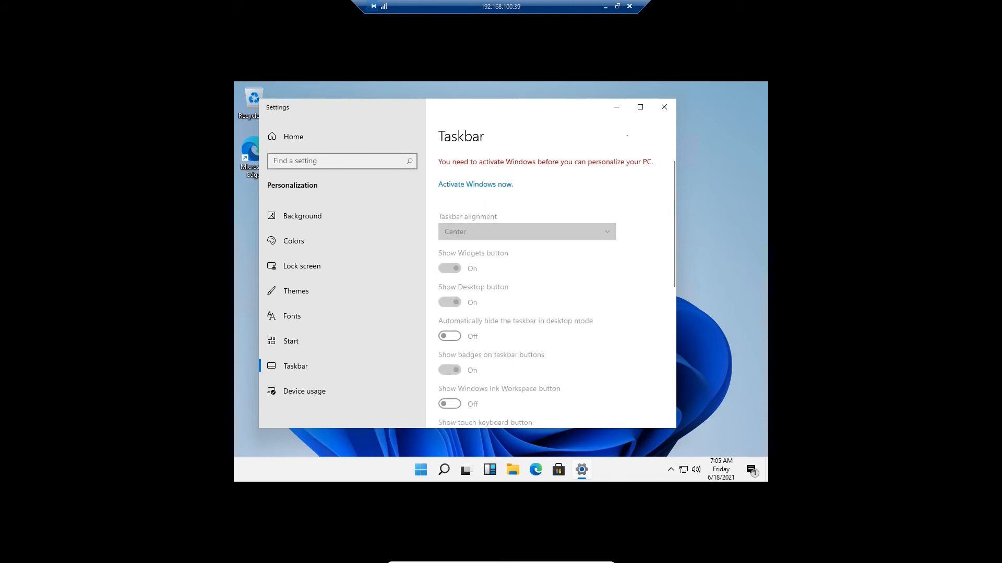
pyautogui.click(662, 108)
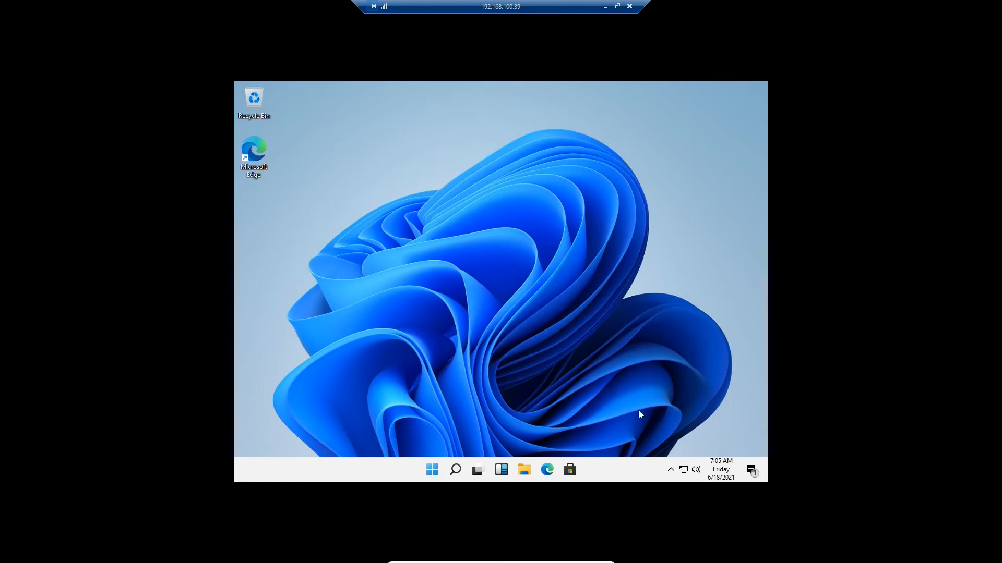
# - Open Windows Security from the hidden system tray items, look over its protection areas and close it
pyautogui.click(671, 472)
pyautogui.click(661, 447)
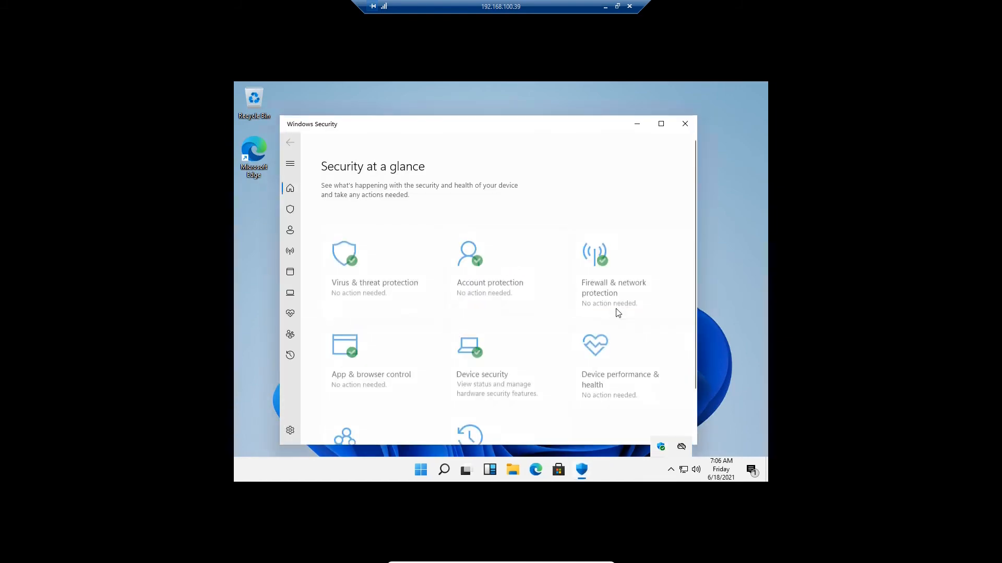
pyautogui.scroll(-2, 506, 308)
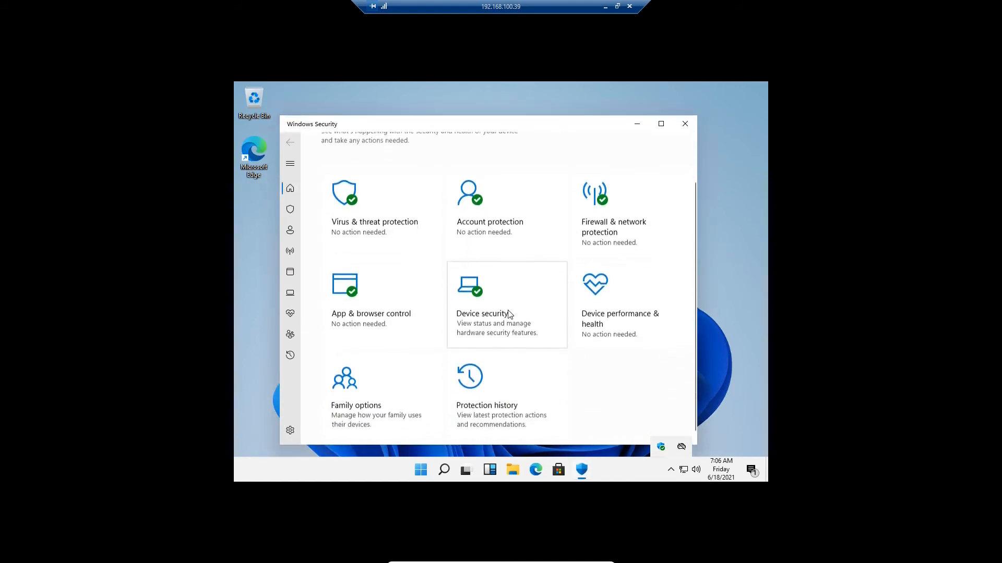
pyautogui.scroll(2, 508, 310)
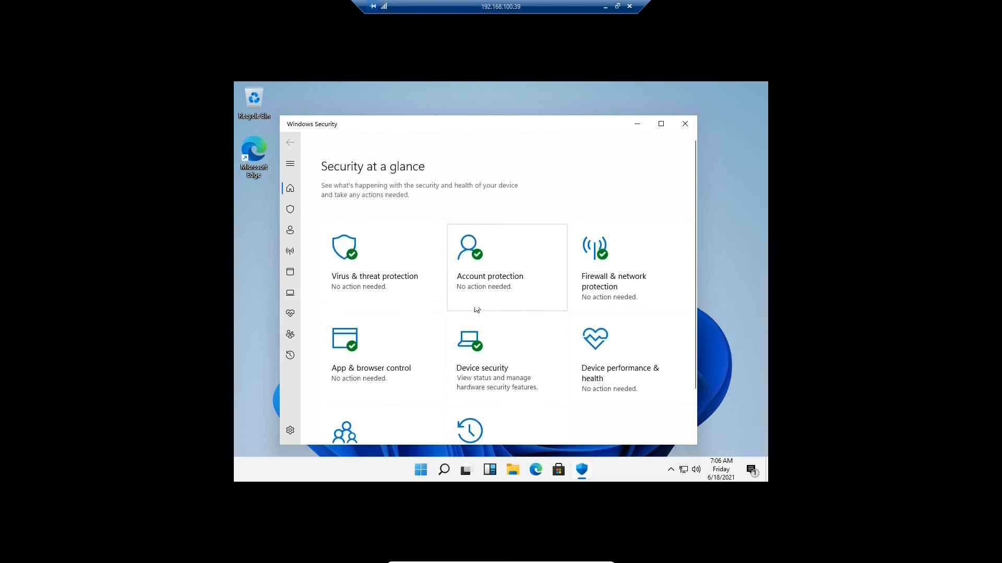
pyautogui.click(685, 124)
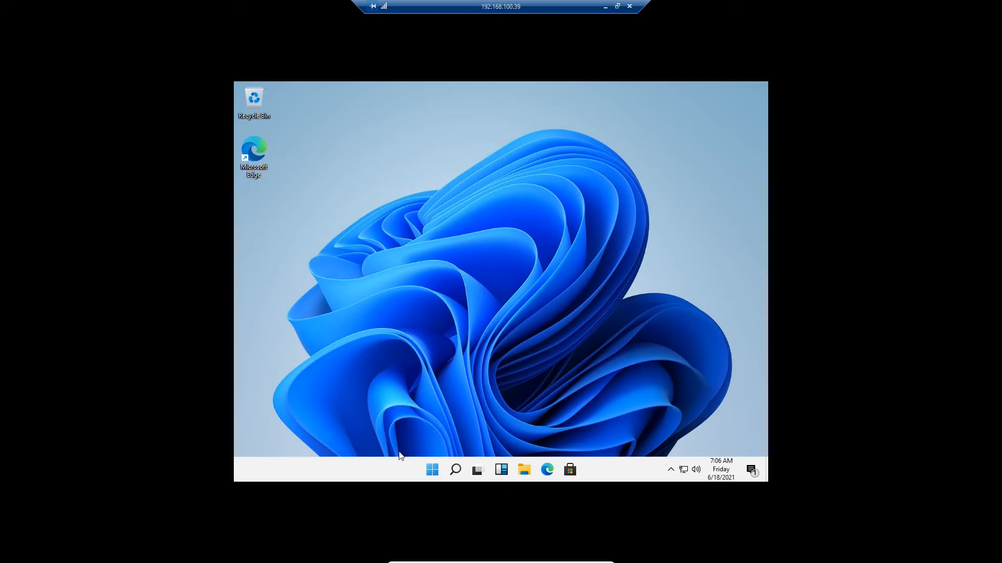
# - Look at the Start menu's pinned apps, and view File Explorer's Quick access folders and navigation locations before closing it
pyautogui.click(432, 470)
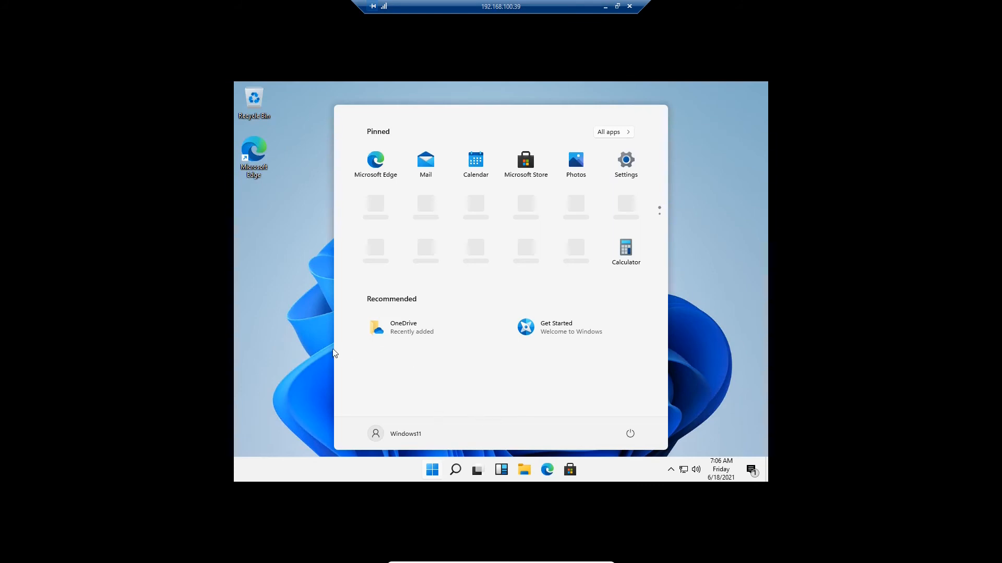
pyautogui.click(310, 348)
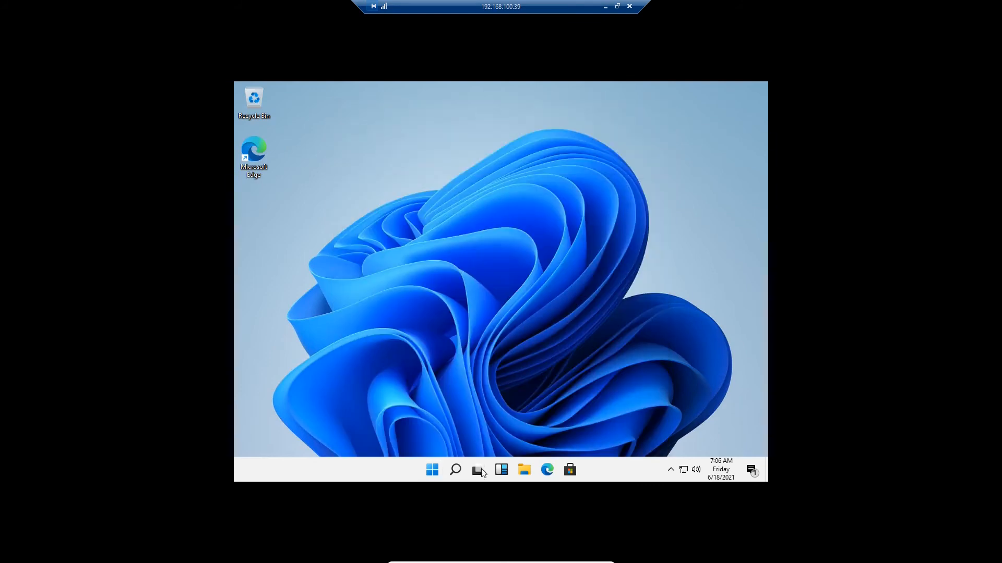
pyautogui.click(523, 466)
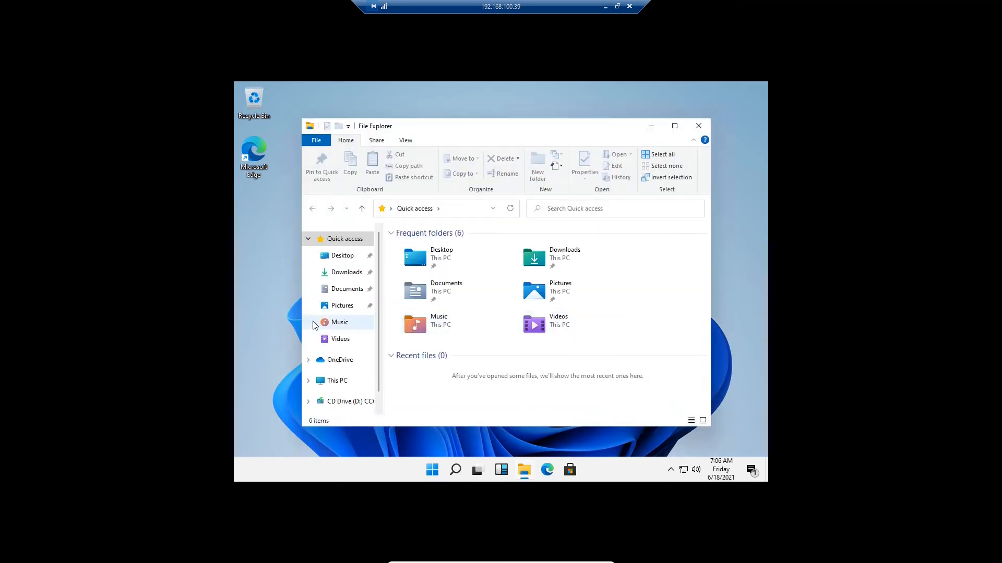
pyautogui.scroll(-1, 351, 374)
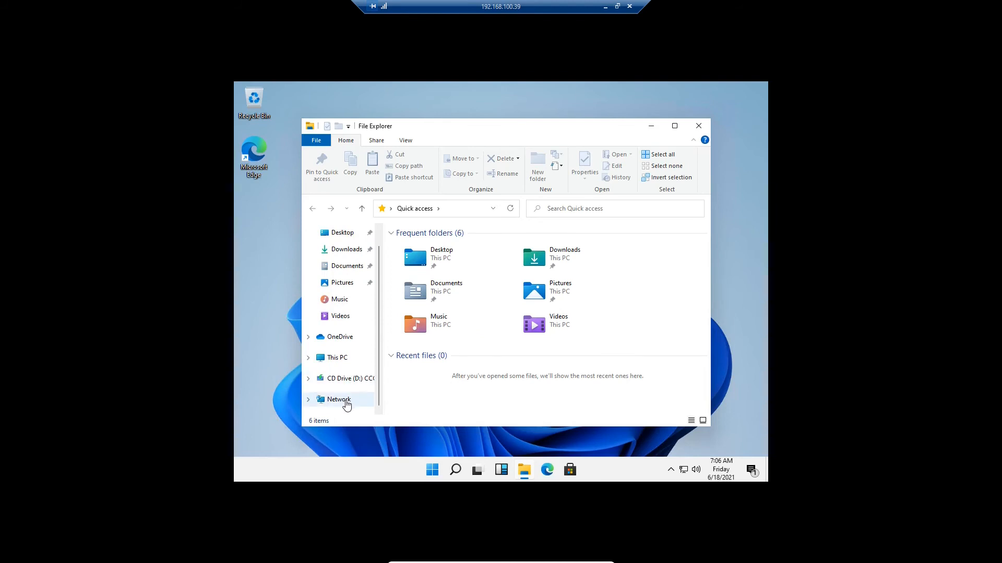
pyautogui.scroll(1, 347, 339)
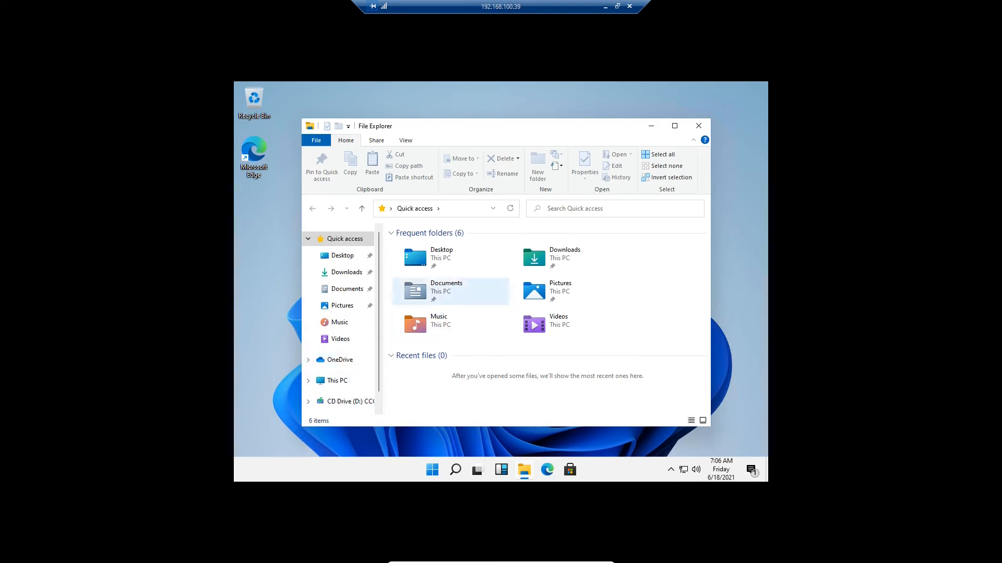
pyautogui.click(700, 126)
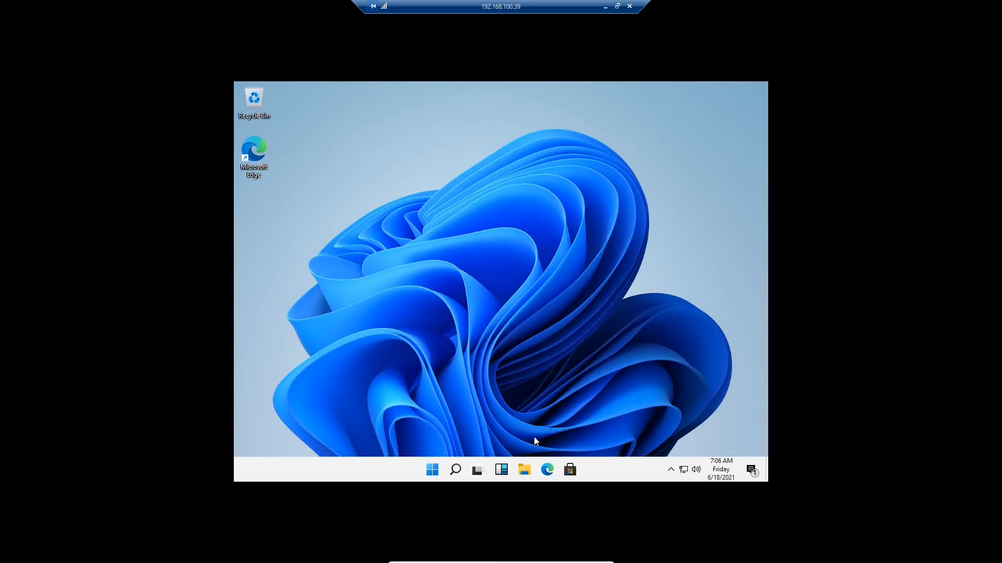
# - Search Windows for "this pc"
pyautogui.click(457, 472)
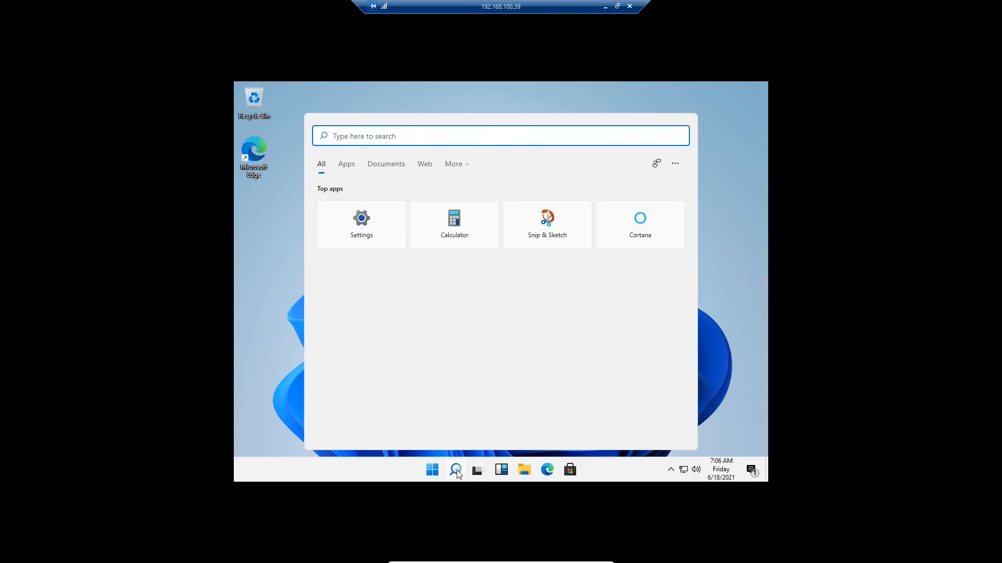
pyautogui.write('this')
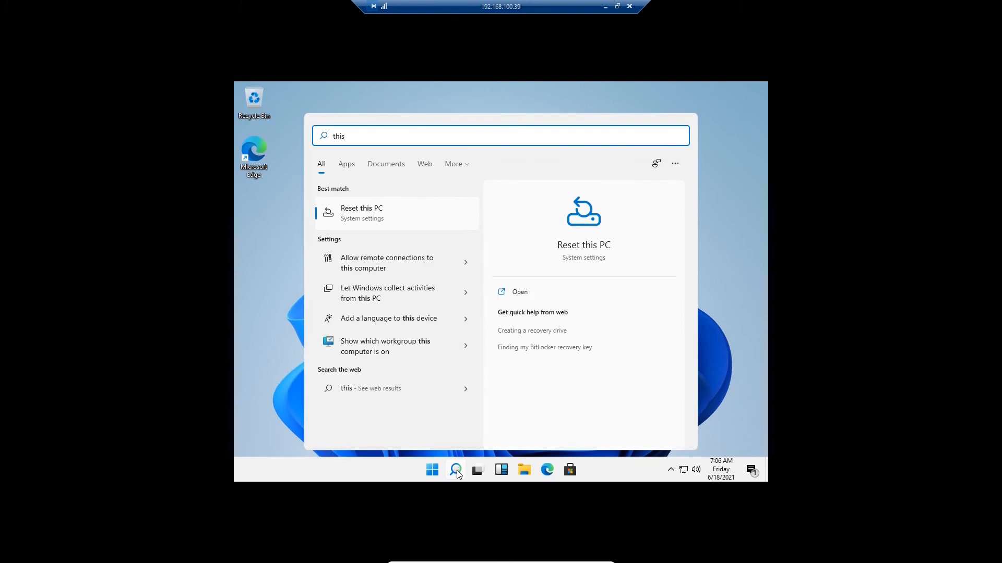
pyautogui.write(' pc')
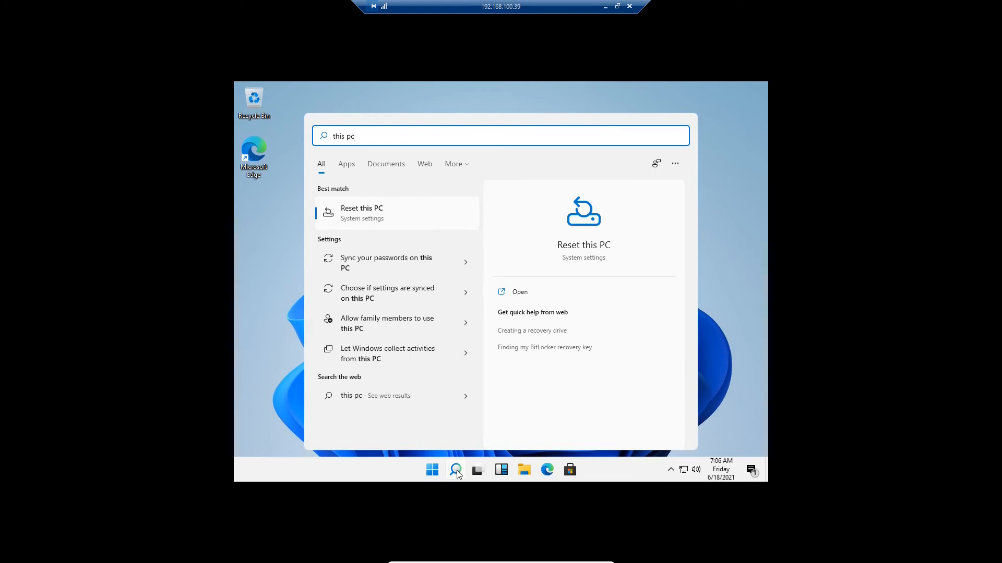
# - Replace the search text with "my comp" and open the View your PC name setting
pyautogui.press('BackSpace')
pyautogui.press('BackSpace')
pyautogui.press('BackSpace')
pyautogui.press('BackSpace')
pyautogui.press('BackSpace')
pyautogui.press('BackSpace')
pyautogui.press('BackSpace')
pyautogui.write('my')
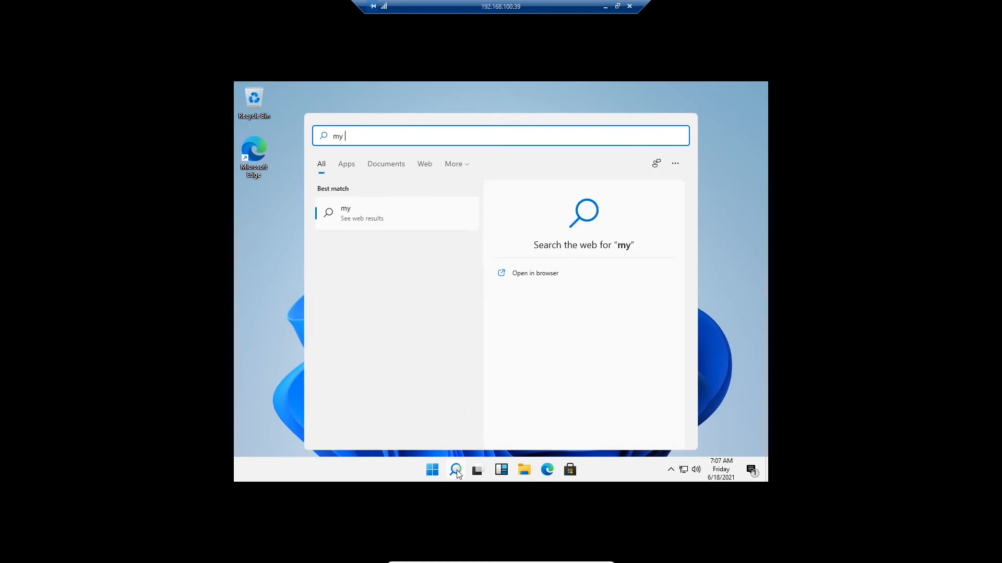
pyautogui.write(' comp')
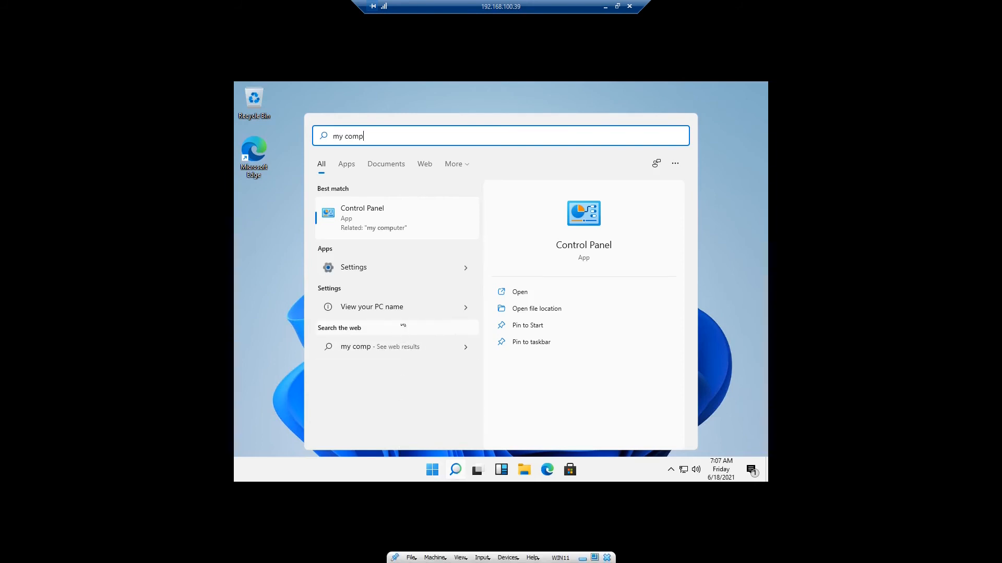
pyautogui.click(402, 308)
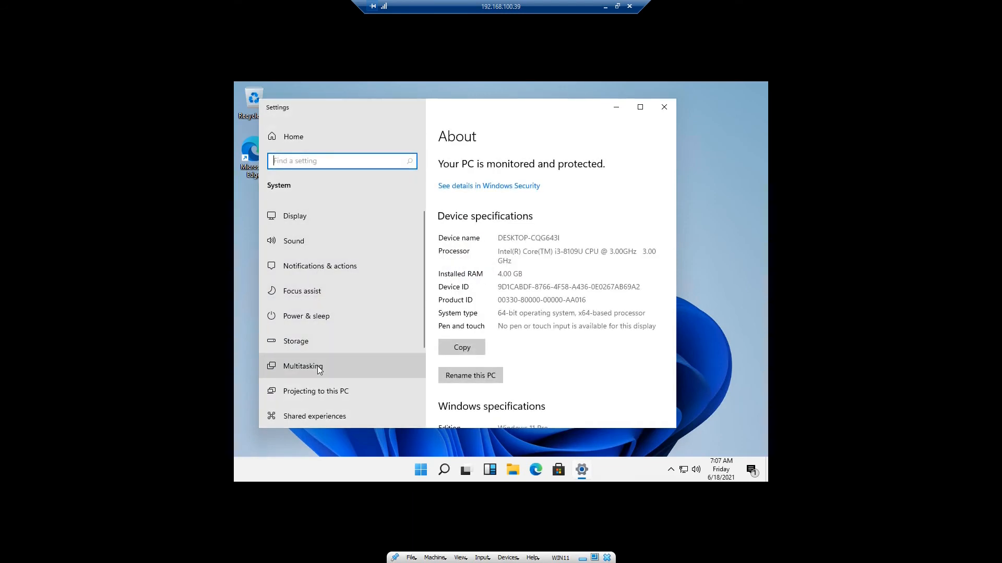
# - Look through the System settings categories beside the About page and close the Settings window
pyautogui.scroll(-3, 319, 380)
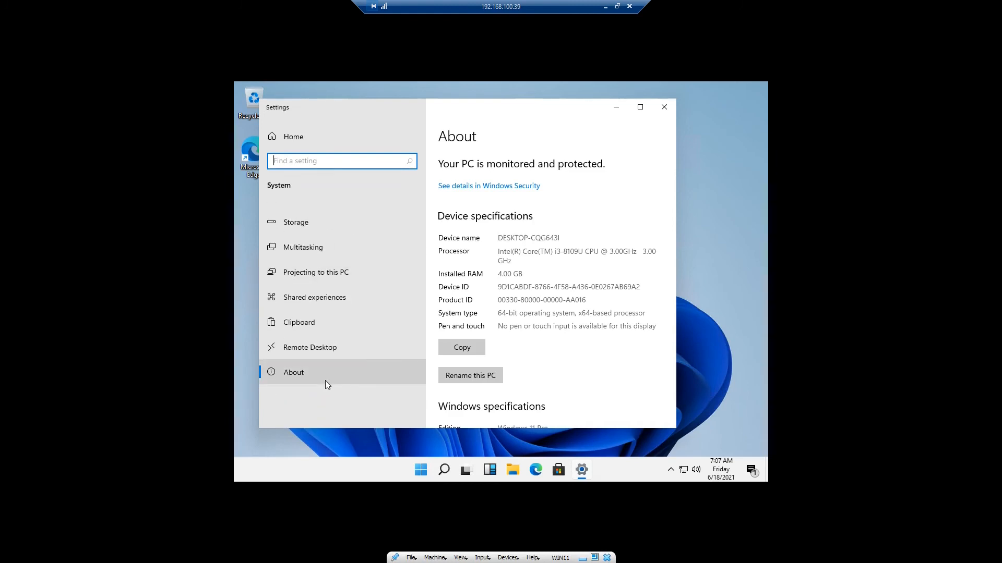
pyautogui.scroll(2, 327, 346)
pyautogui.scroll(1, 326, 346)
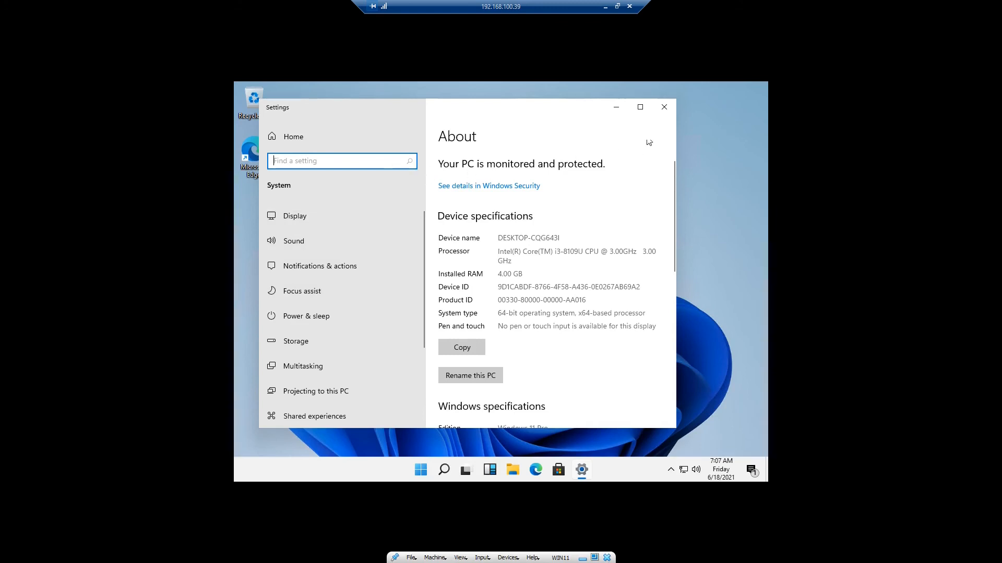
pyautogui.click(664, 108)
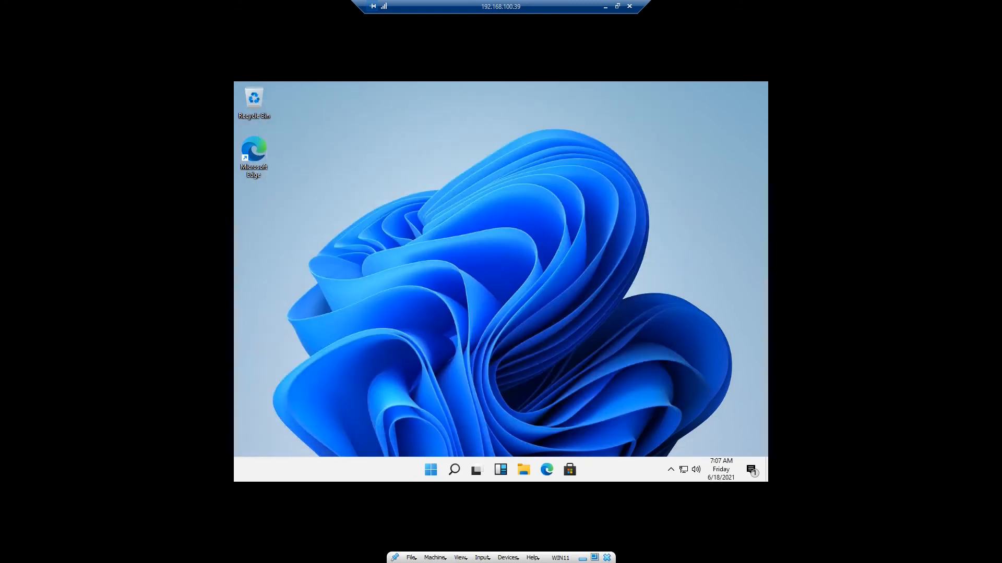
# - Search Windows for "device" and open Device Manager to view the installed hardware
pyautogui.click(456, 470)
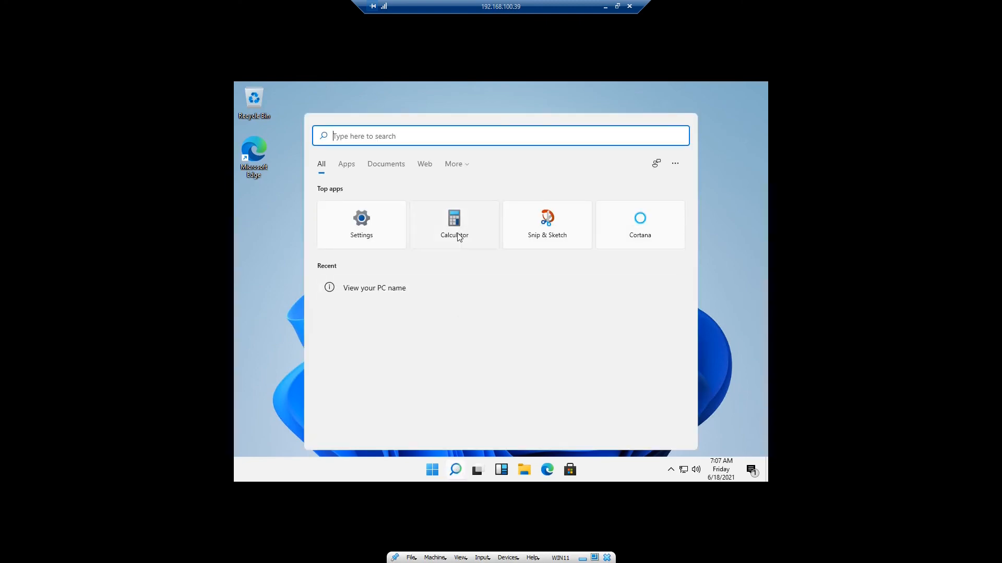
pyautogui.write('device')
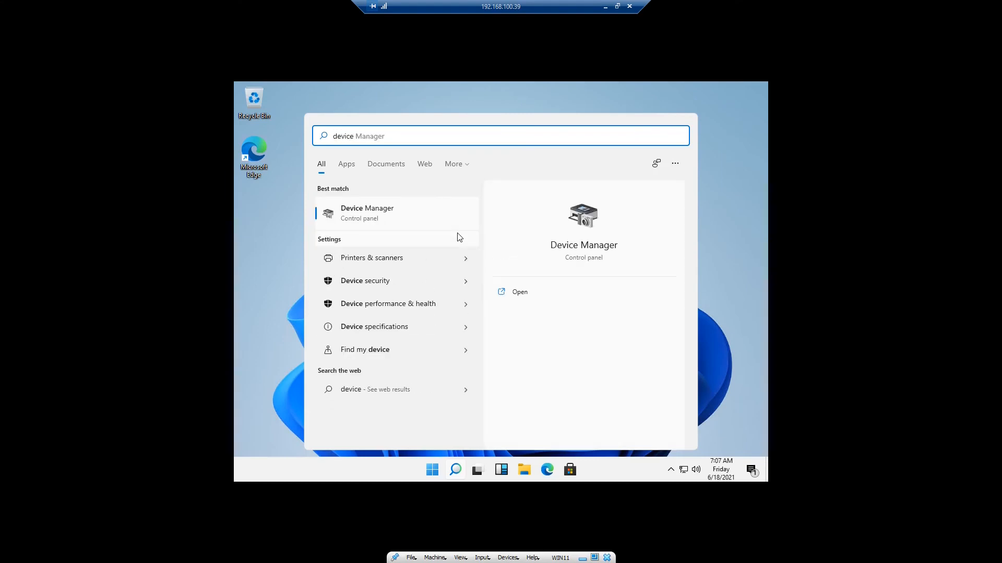
pyautogui.click(427, 217)
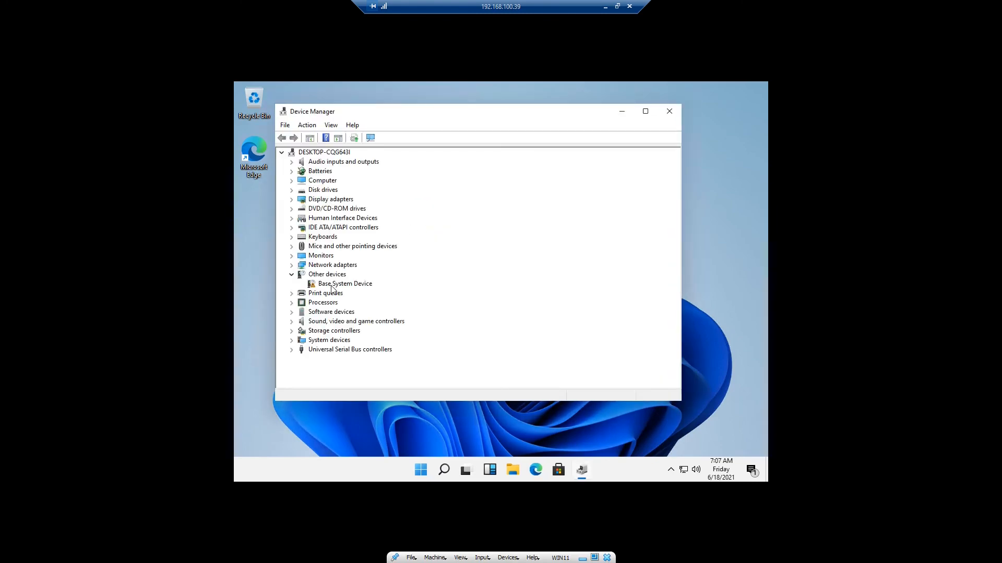
# - Search Windows for "control", open Control Panel and view its Hardware and Sound category
pyautogui.click(445, 471)
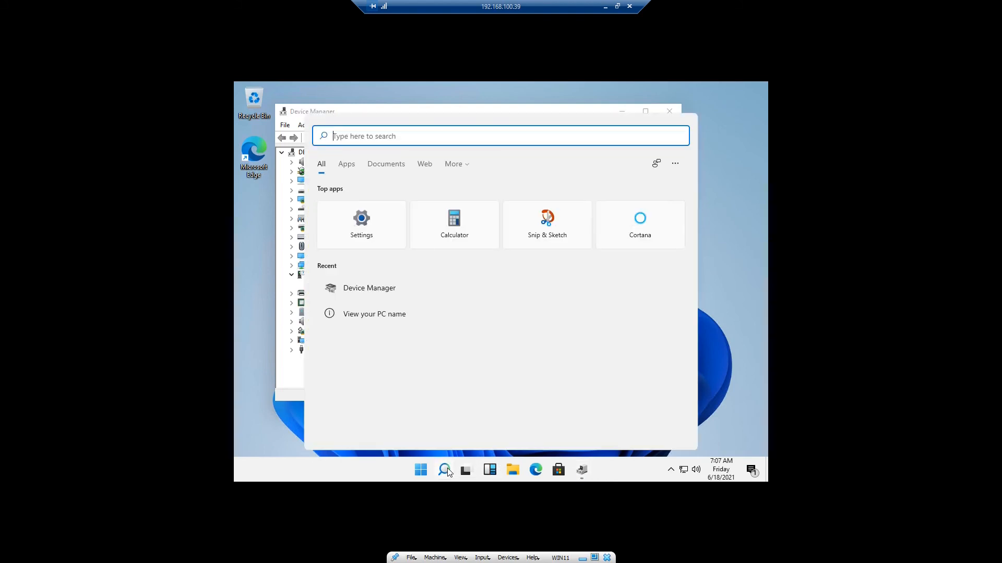
pyautogui.write('control')
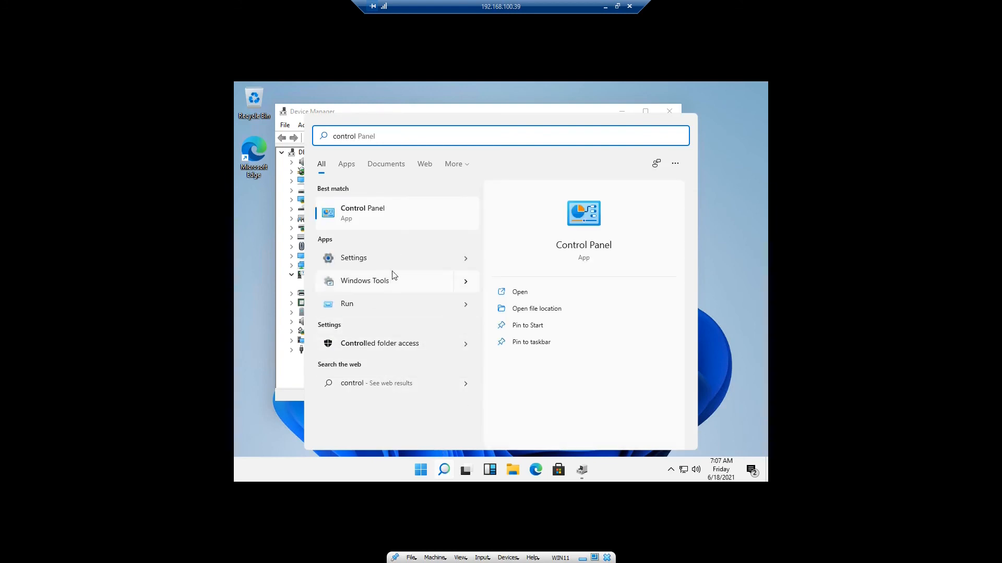
pyautogui.click(401, 219)
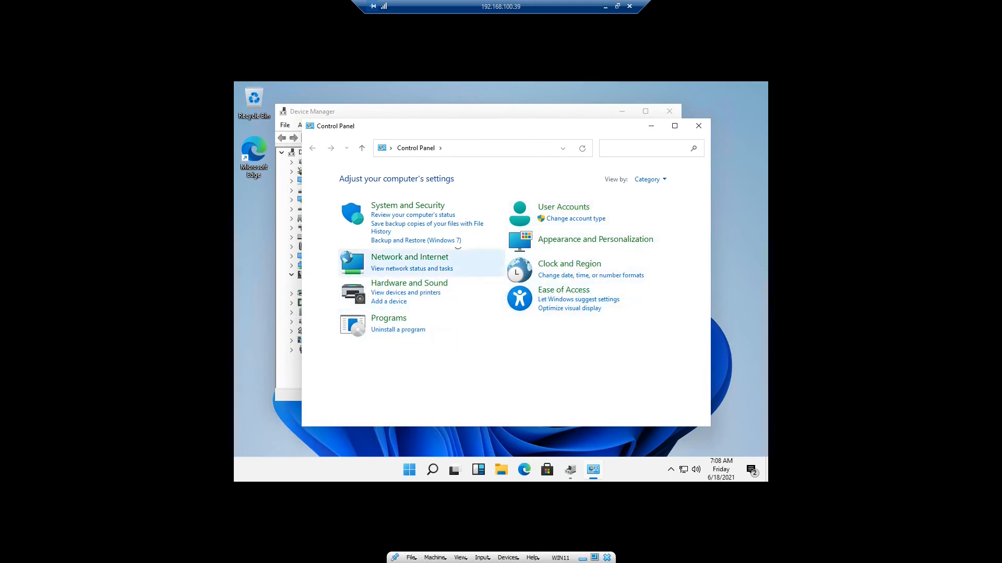
pyautogui.click(410, 285)
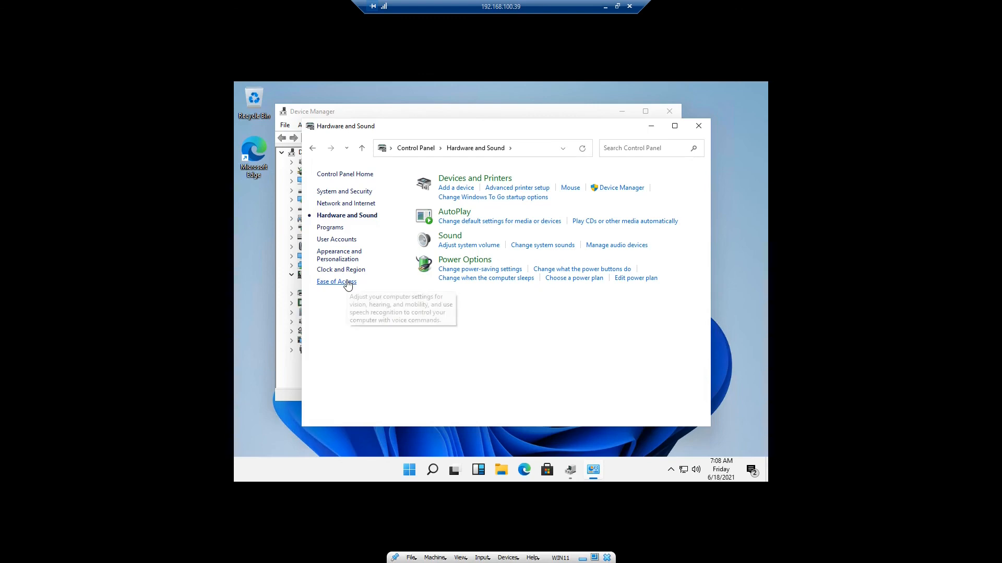
# - Open This PC's properties from File Explorer and examine the device specifications, Windows specifications and related settings
pyautogui.click(500, 470)
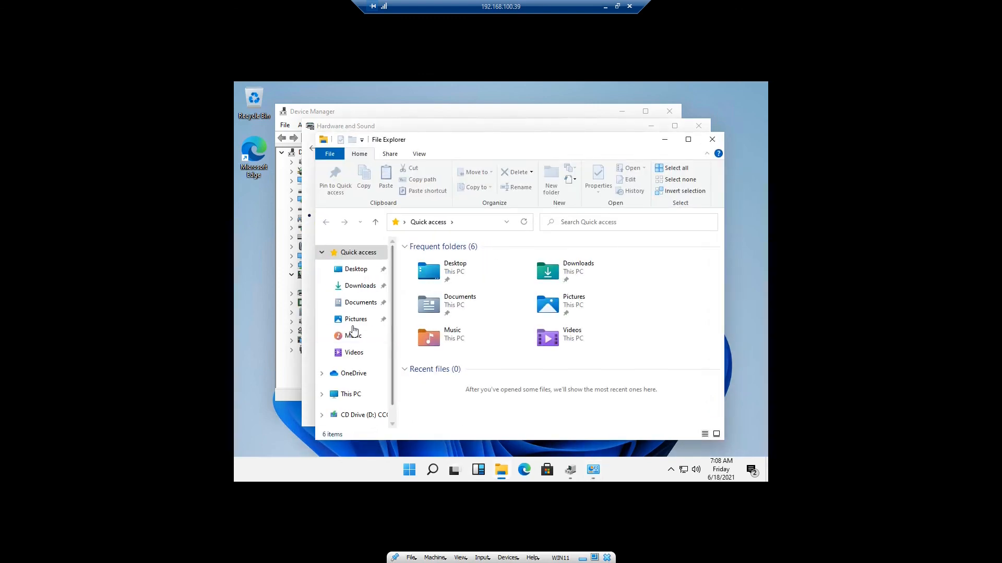
pyautogui.rightClick(351, 397)
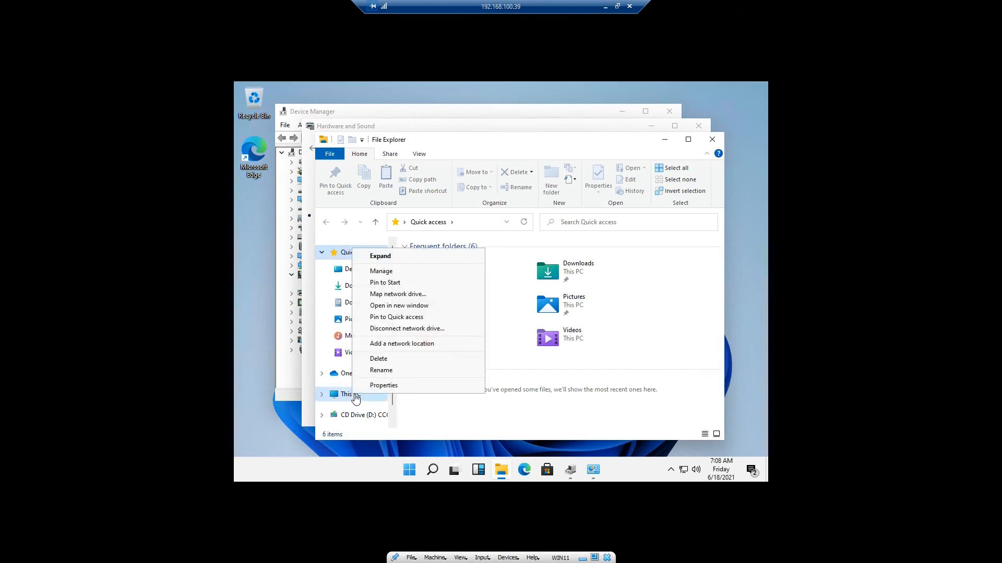
pyautogui.click(381, 386)
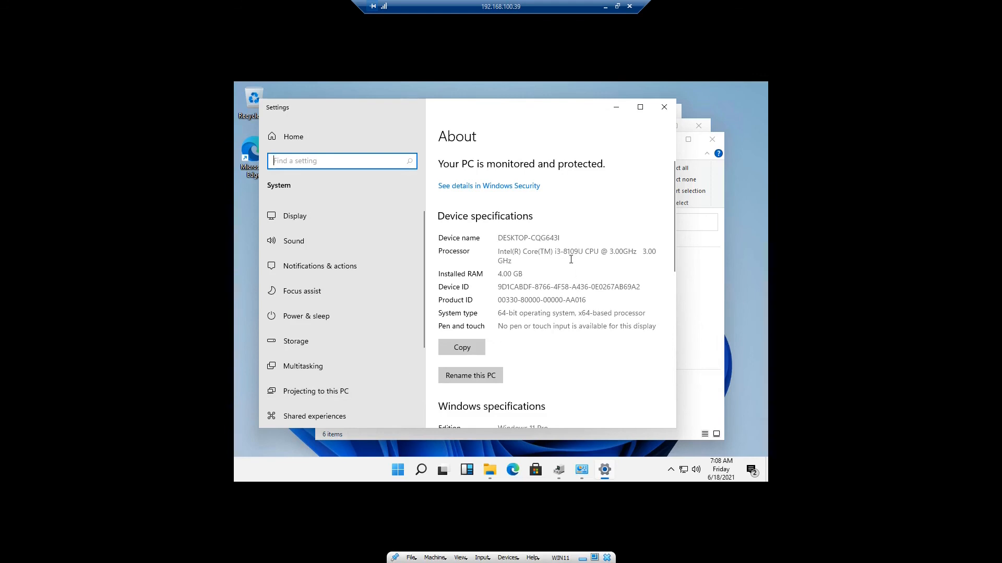
pyautogui.scroll(-3, 567, 271)
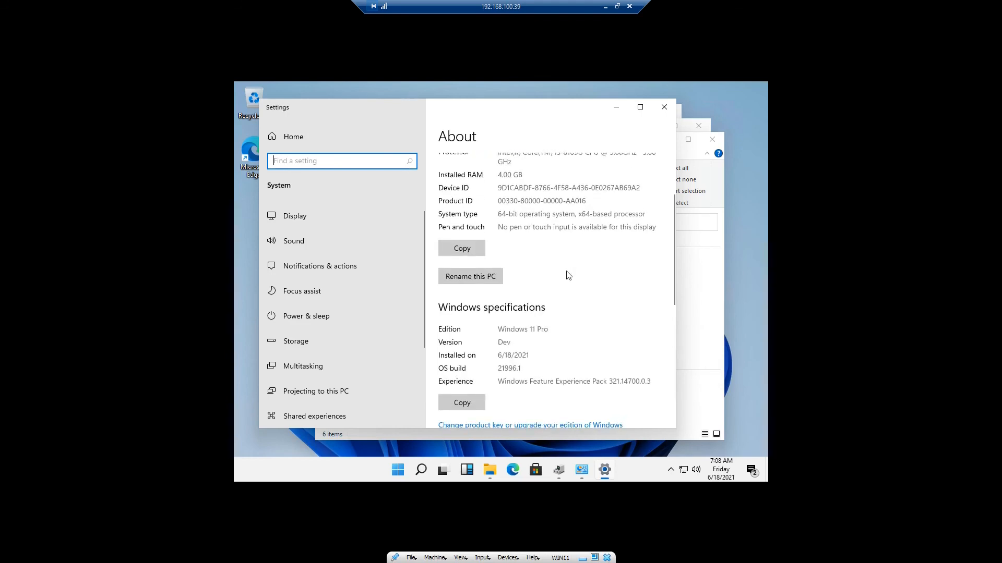
pyautogui.scroll(-4, 567, 275)
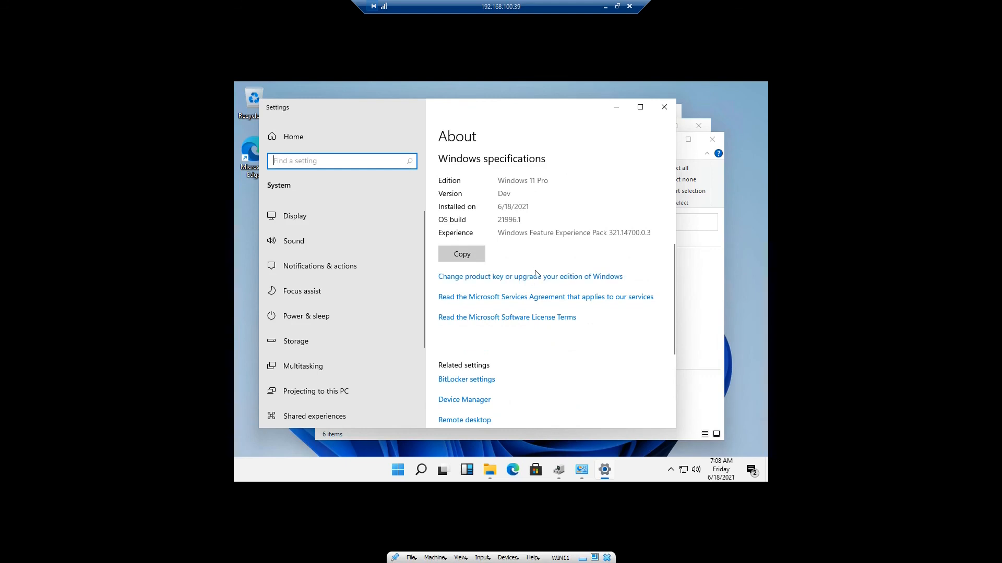
pyautogui.scroll(-4, 542, 297)
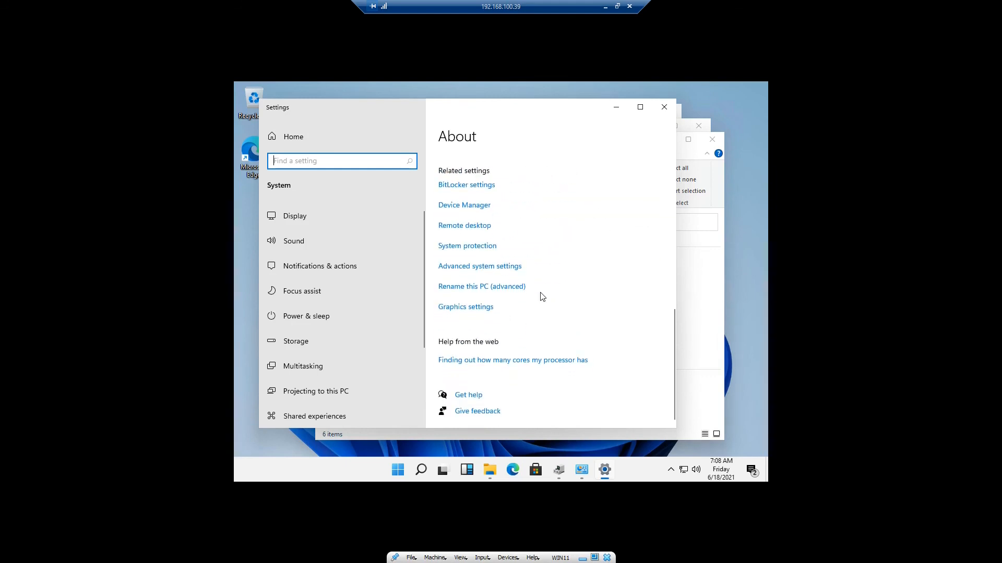
pyautogui.scroll(8, 542, 296)
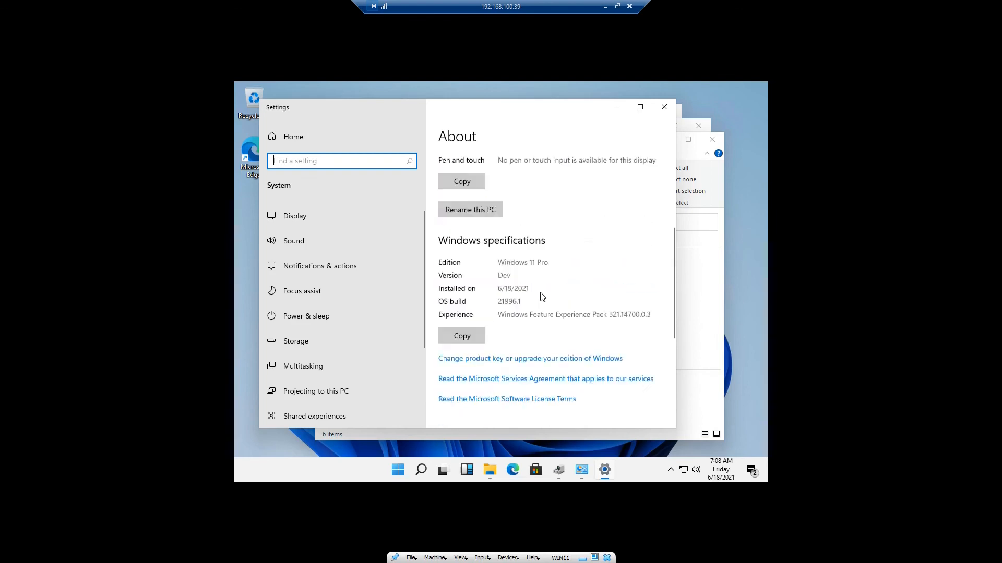